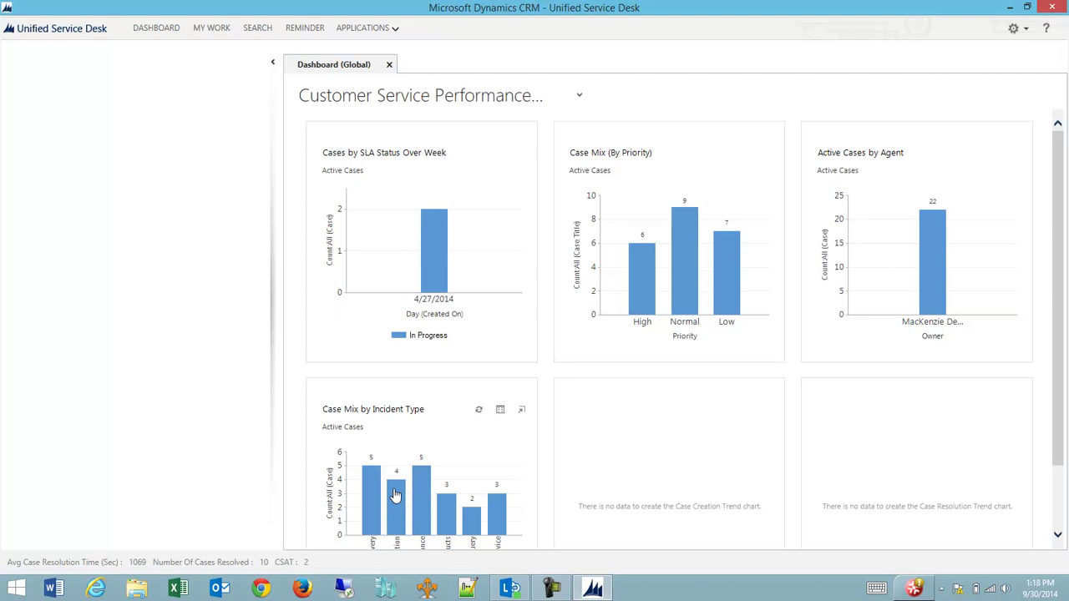
# Open the My Work dashboard and the global record search, and close My Work.
pyautogui.click(214, 29)
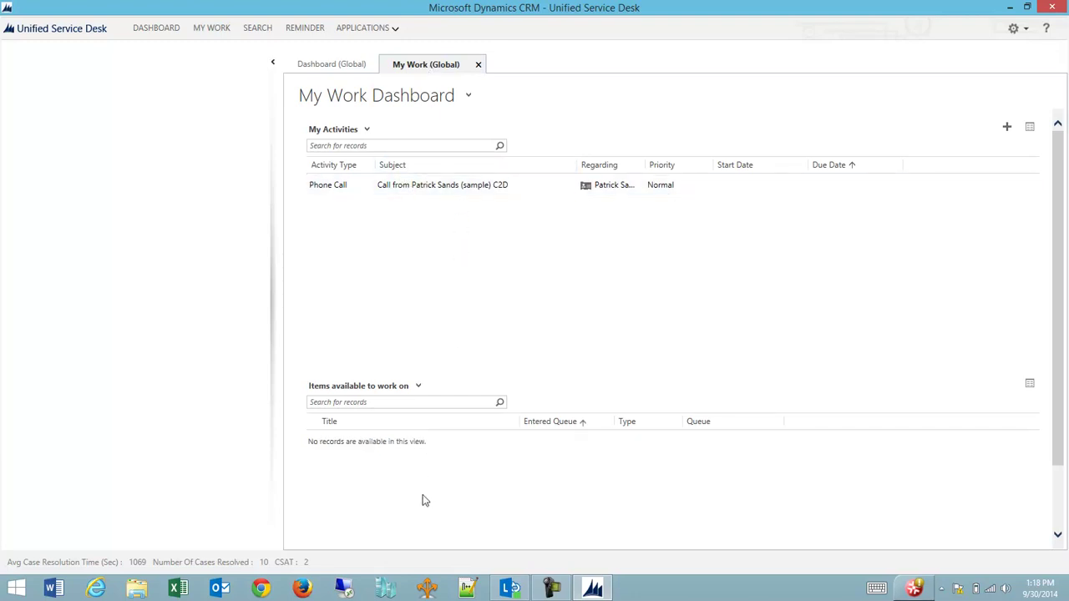
pyautogui.click(258, 32)
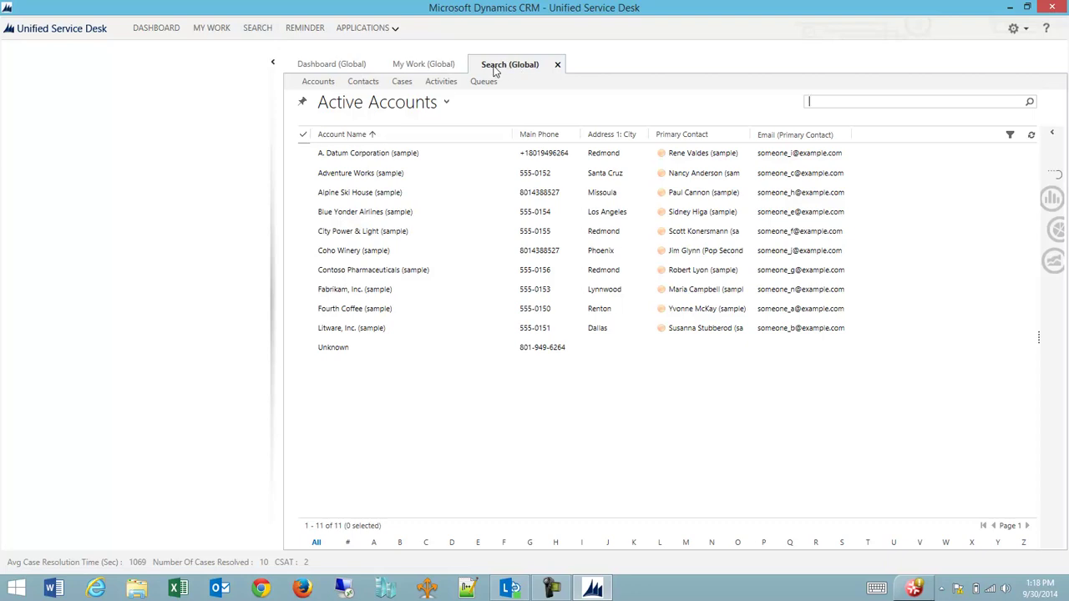
pyautogui.click(440, 65)
pyautogui.click(478, 64)
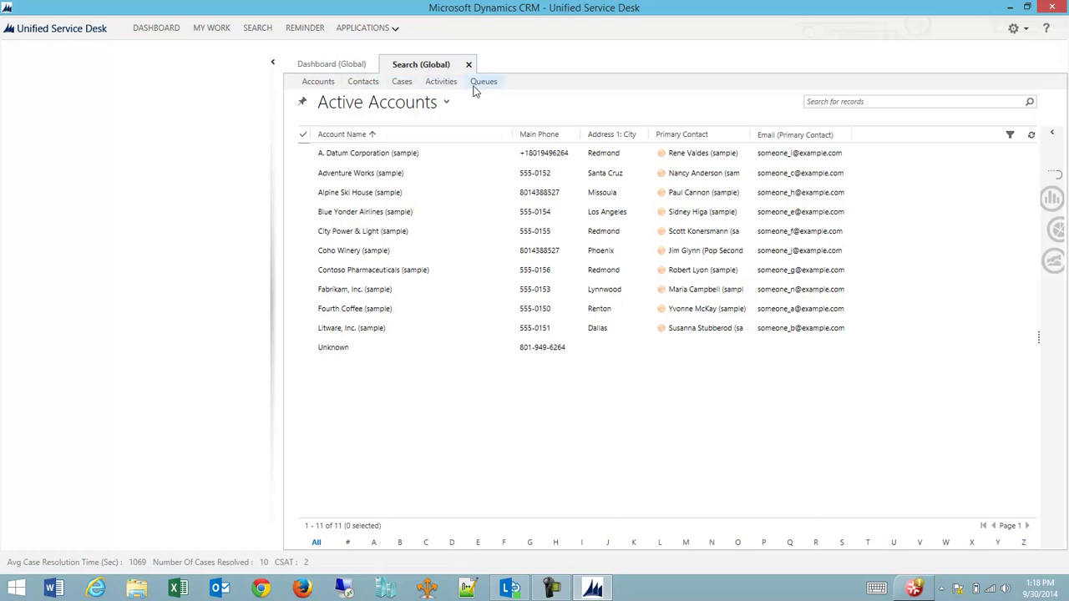
# Look through the contact and case lists and the available applications, returning to the Active Accounts list.
pyautogui.click(361, 83)
pyautogui.click(402, 81)
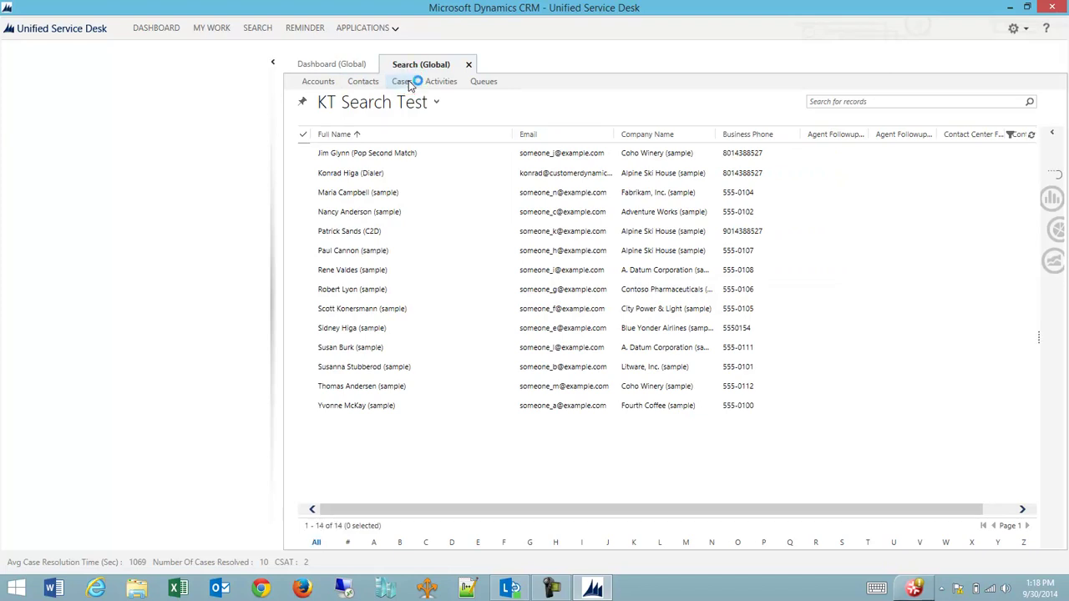
pyautogui.click(320, 81)
pyautogui.click(372, 29)
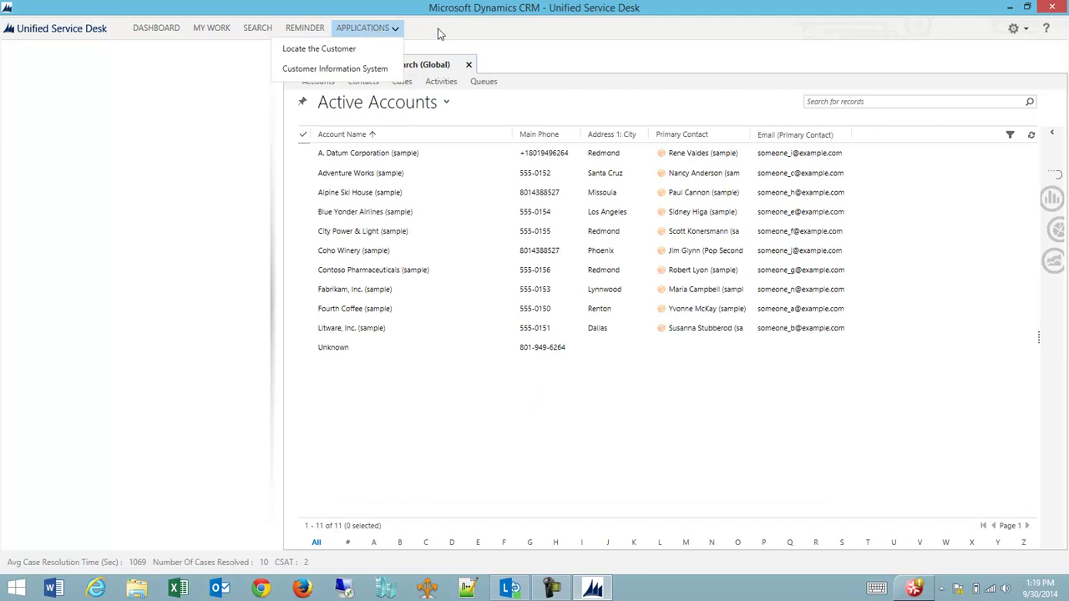
pyautogui.click(470, 33)
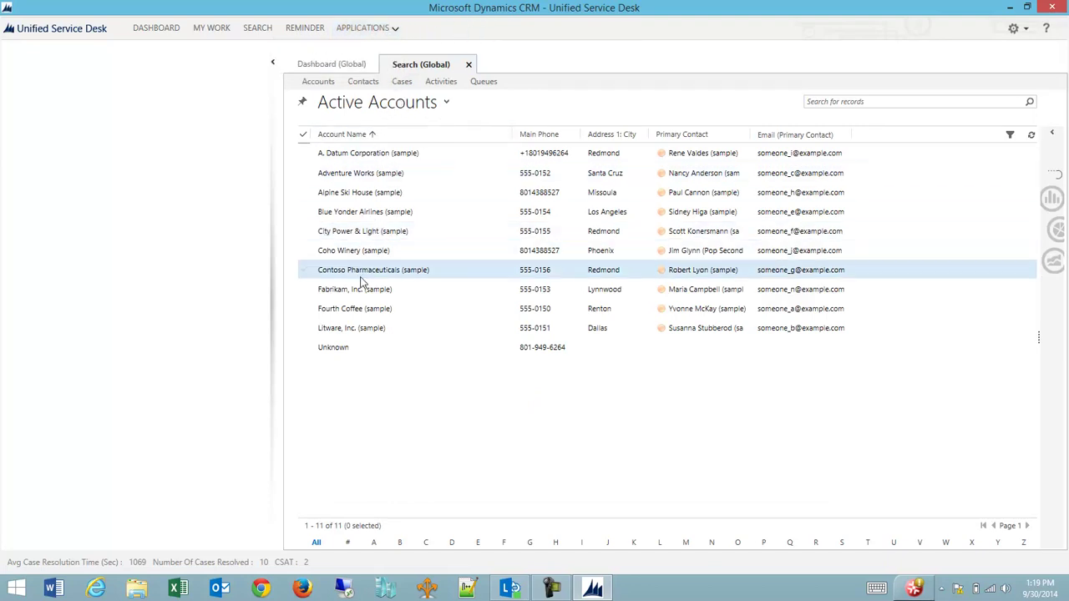
# Open a customer session for the Blue Yonder Airlines (sample) account and return to its record after checking the global dashboard.
pyautogui.click(349, 213)
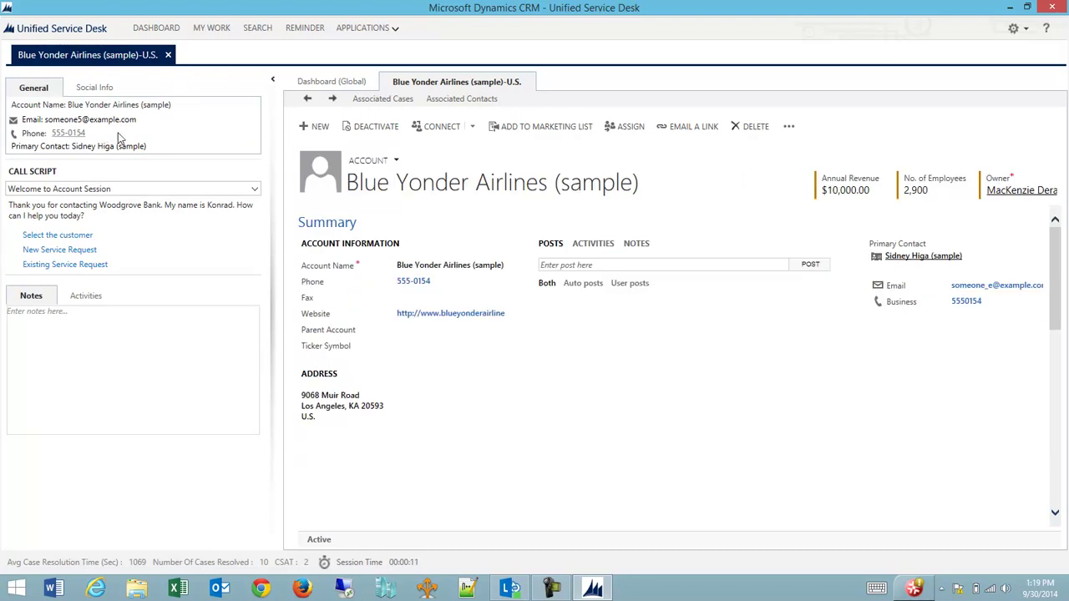
pyautogui.click(331, 84)
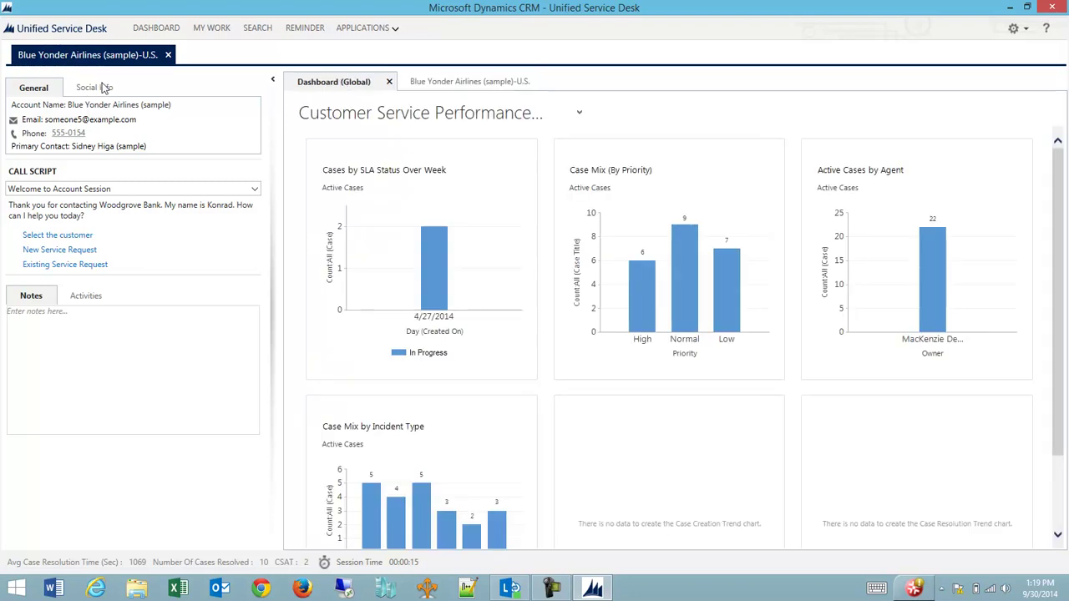
pyautogui.click(441, 86)
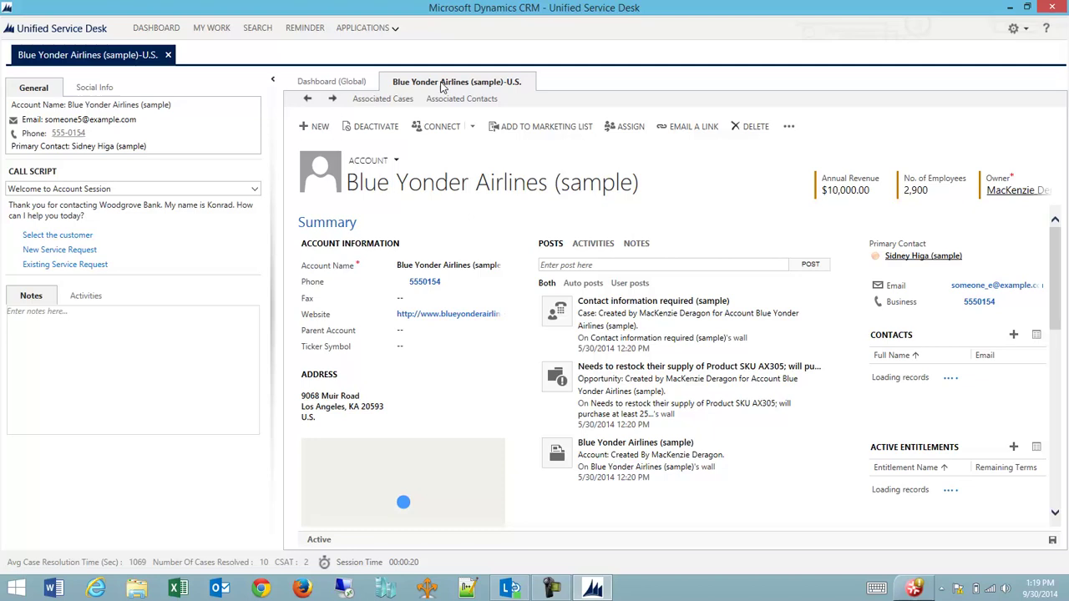
# Carry out the call script's customer selection and filter the contact's associated cases to All.
pyautogui.click(71, 234)
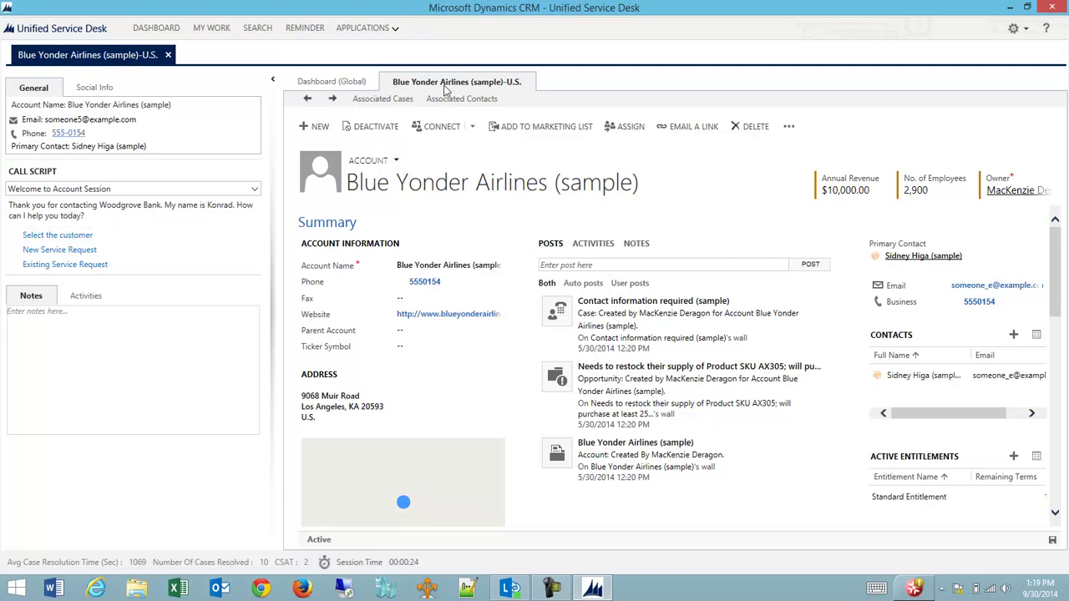
pyautogui.click(82, 236)
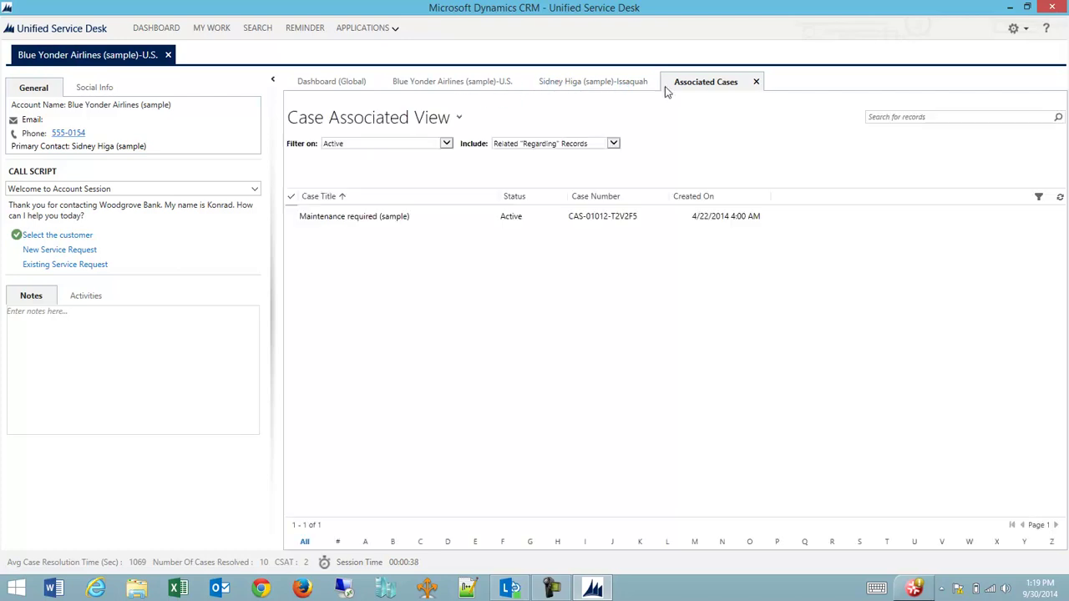
pyautogui.click(607, 81)
pyautogui.click(698, 81)
pyautogui.click(395, 144)
pyautogui.click(355, 177)
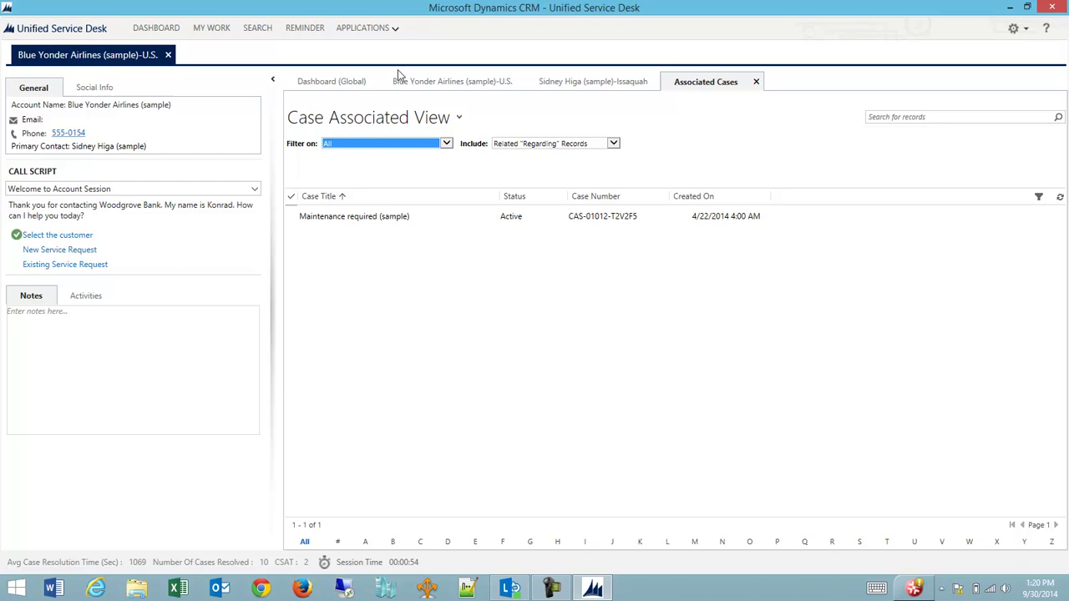
# Examine the Blue Yonder Airlines account record's entitlements, recent opportunities and recent cases.
pyautogui.click(423, 84)
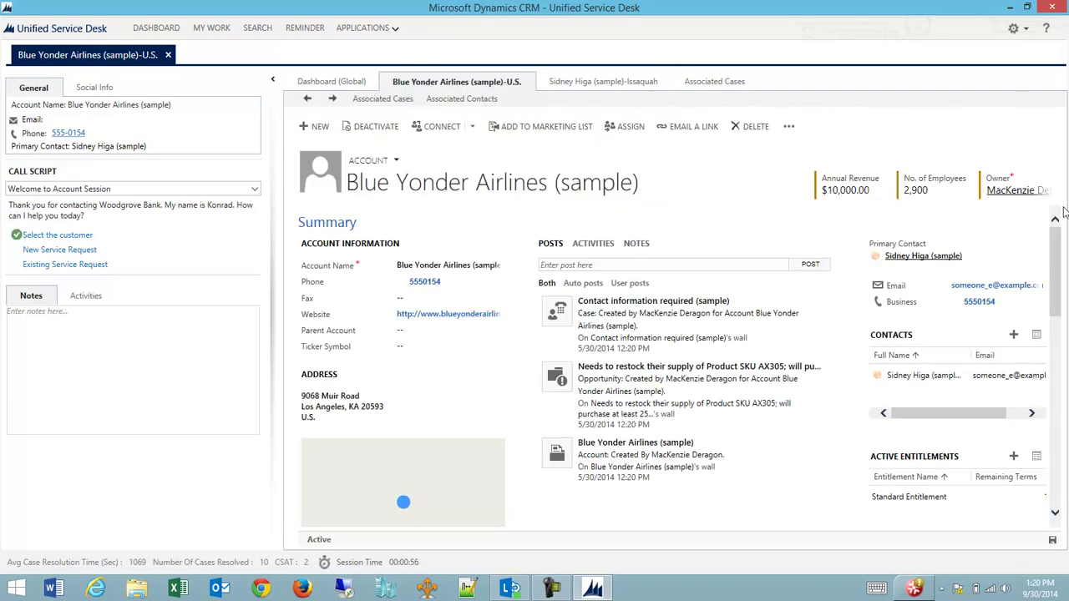
pyautogui.moveTo(1058, 261); pyautogui.dragTo(1059, 269)
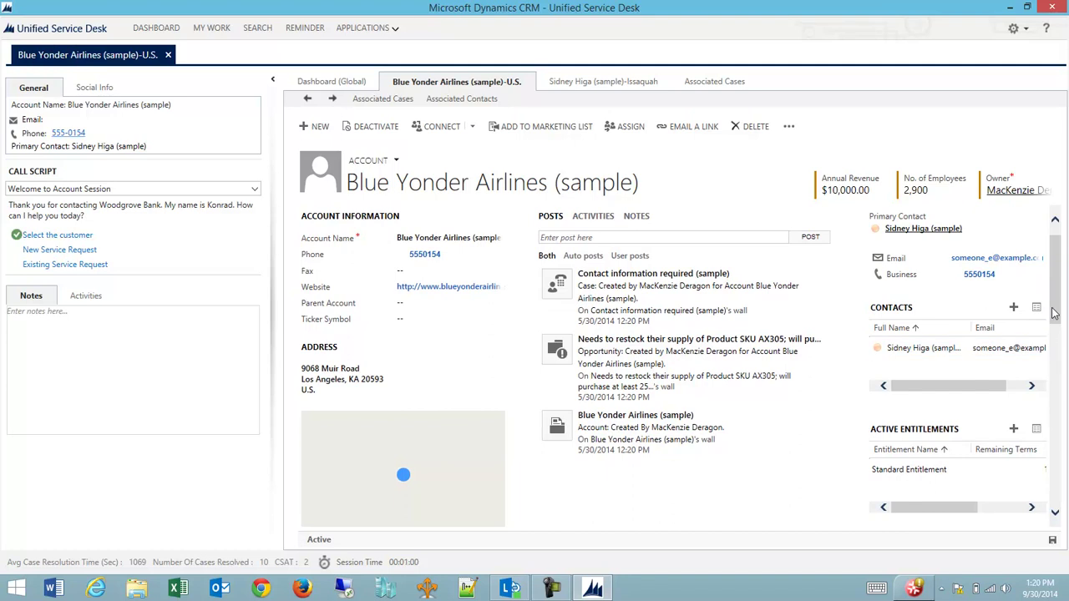
pyautogui.moveTo(1053, 312); pyautogui.dragTo(1056, 355)
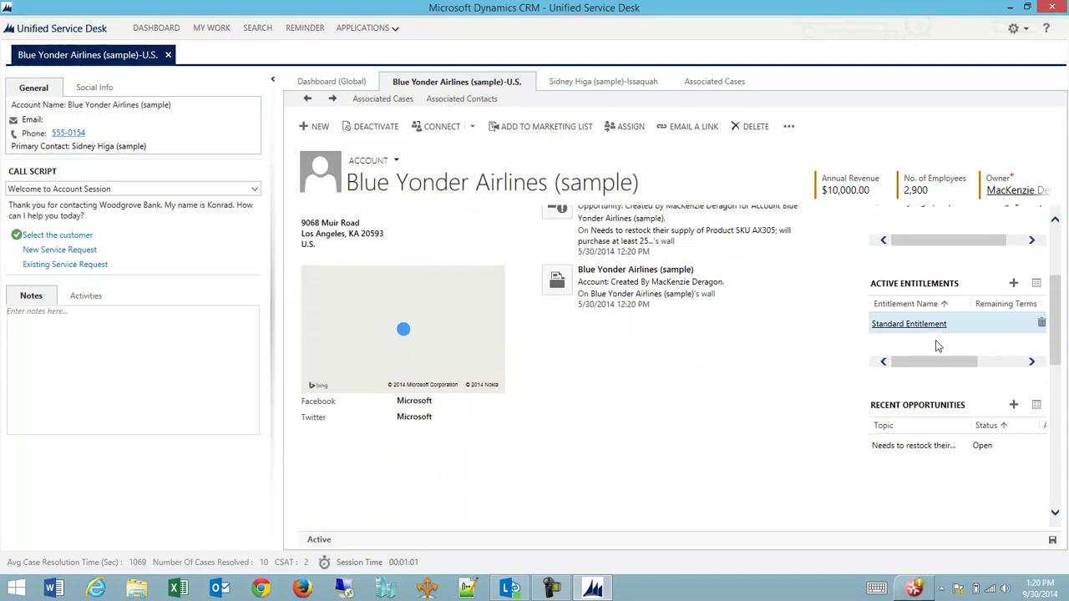
pyautogui.scroll(-2, 1054, 349)
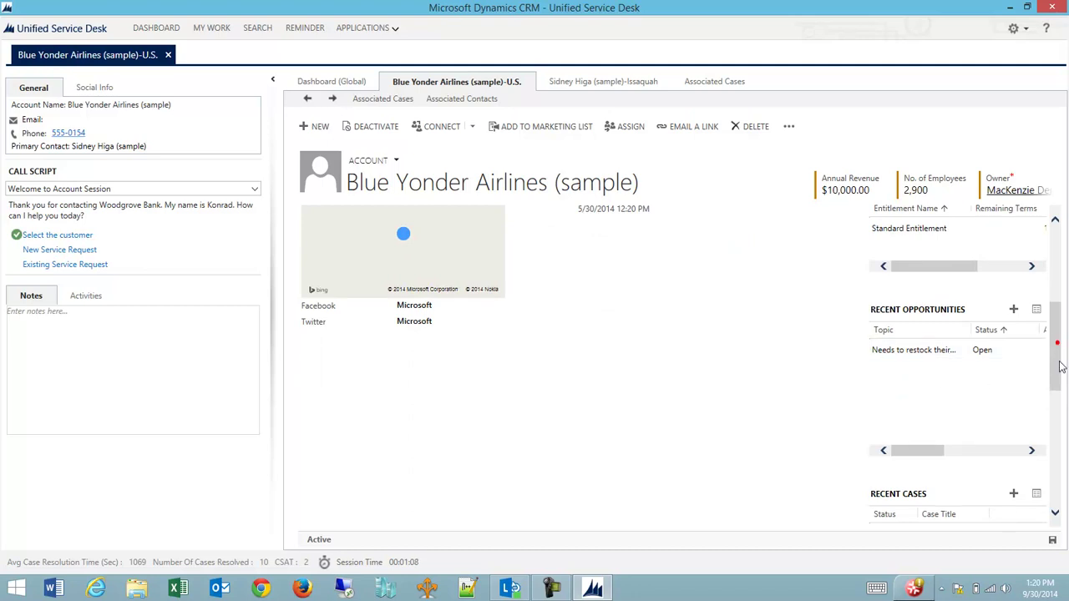
pyautogui.moveTo(1059, 344); pyautogui.dragTo(1057, 393)
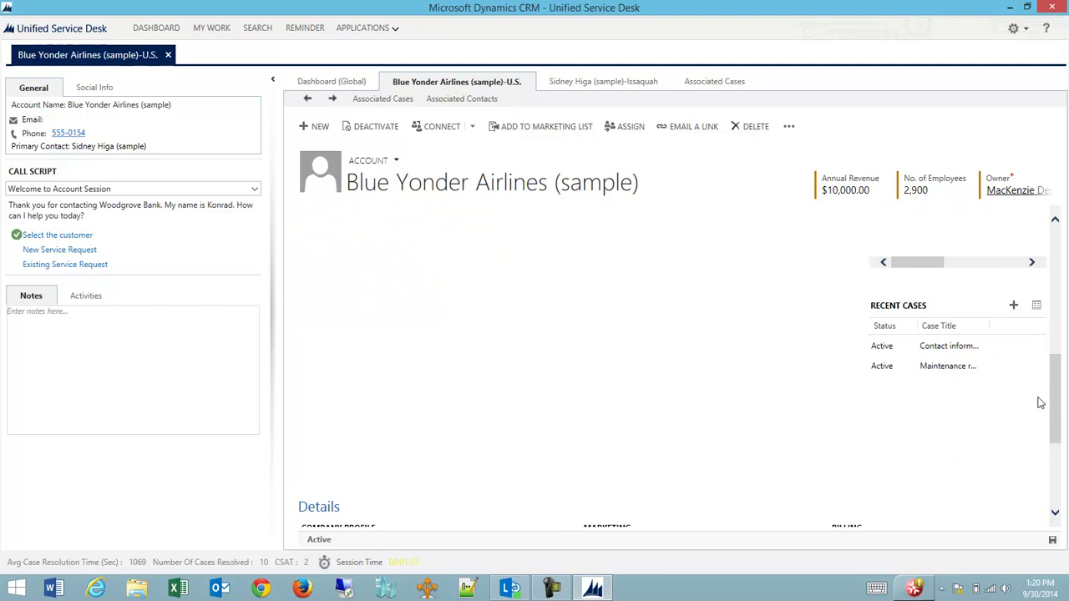
pyautogui.moveTo(1053, 396); pyautogui.dragTo(1042, 112)
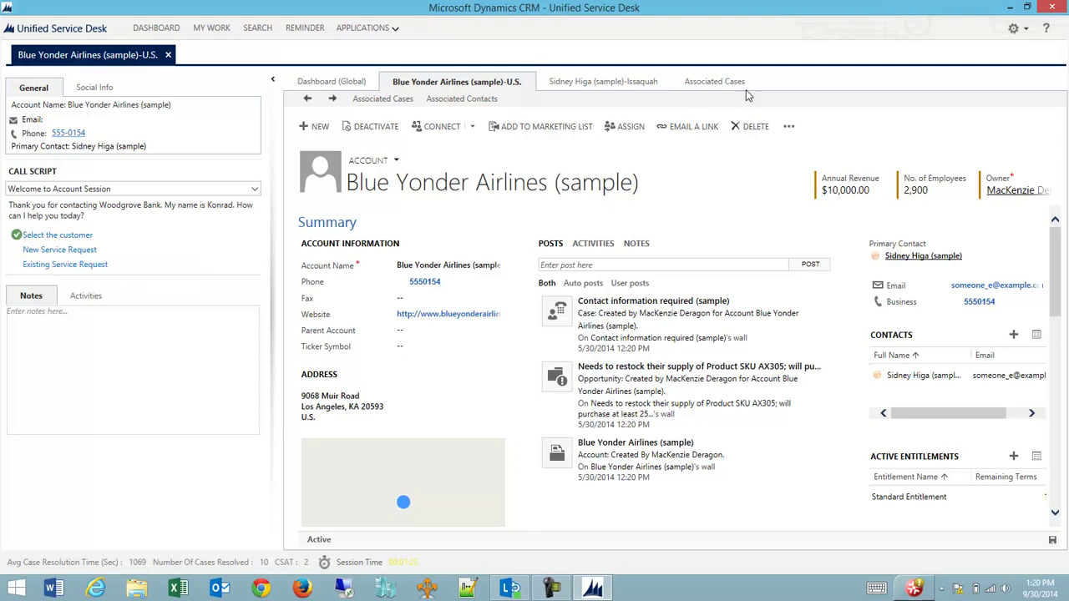
# Start a new service request for the account from the call script and create a case.
pyautogui.click(134, 252)
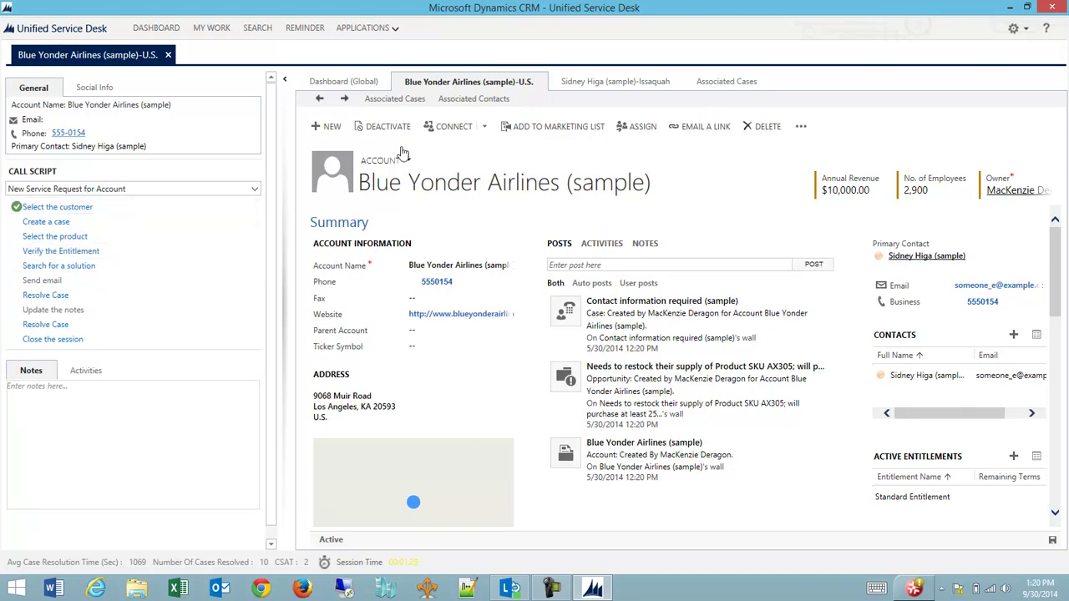
pyautogui.click(114, 223)
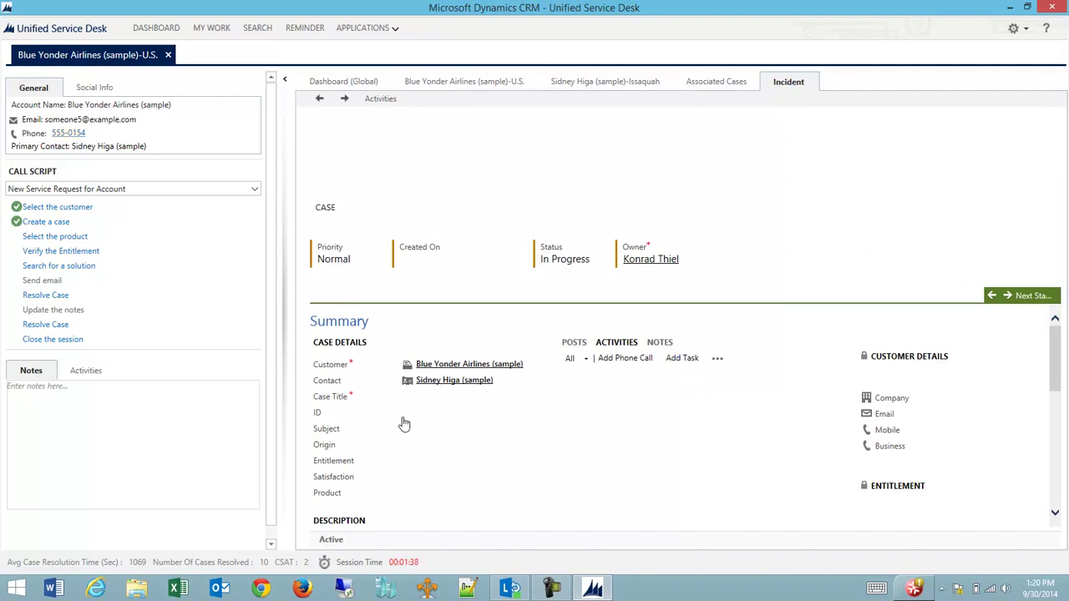
# Carry out the script's product selection and set the new case's product to Ford Explorer.
pyautogui.click(76, 237)
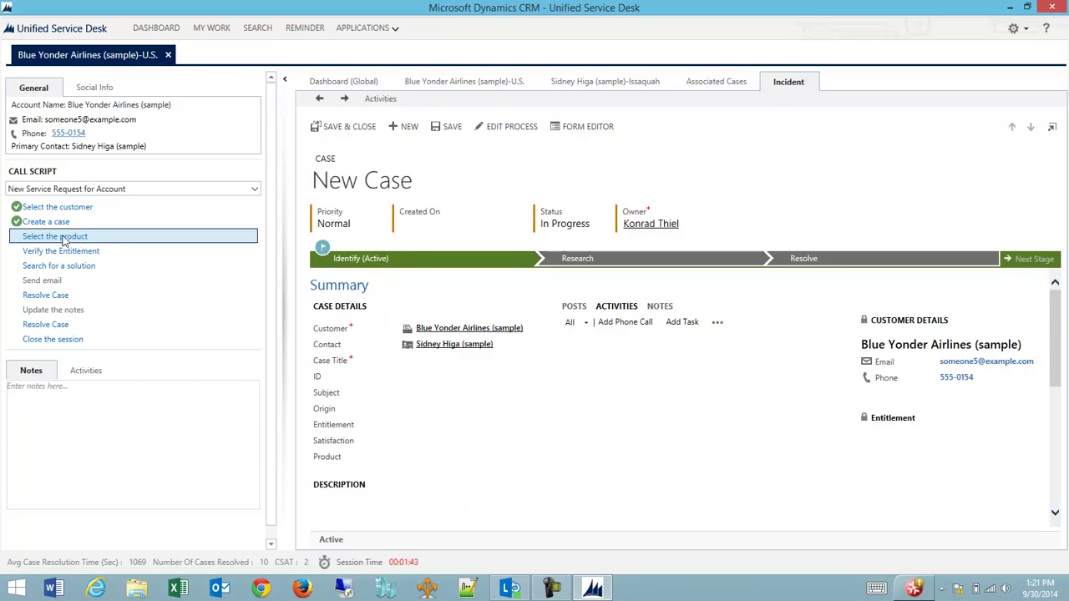
pyautogui.click(61, 238)
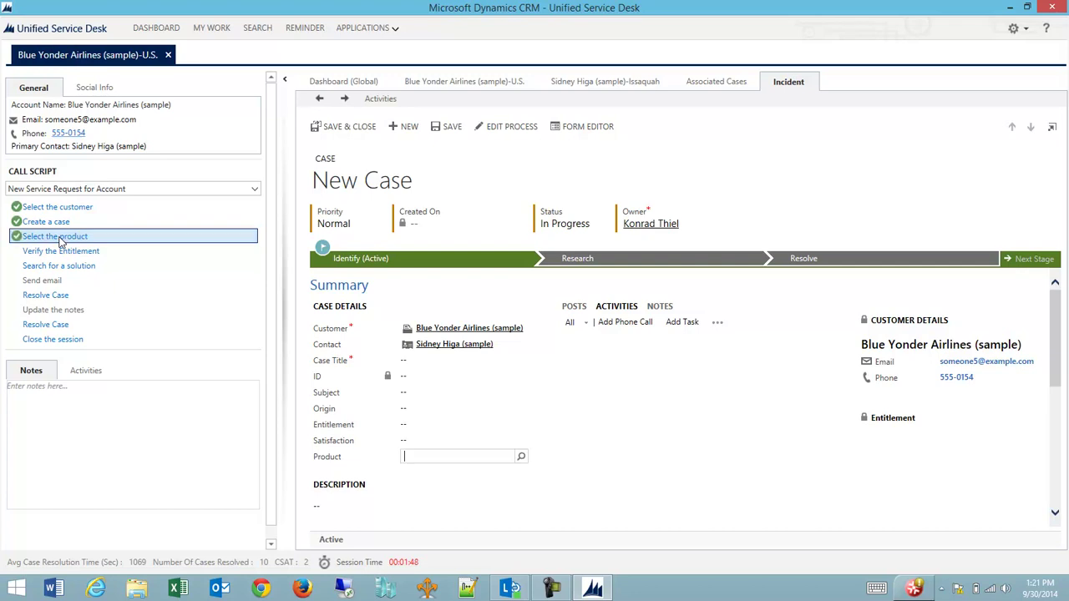
pyautogui.click(60, 240)
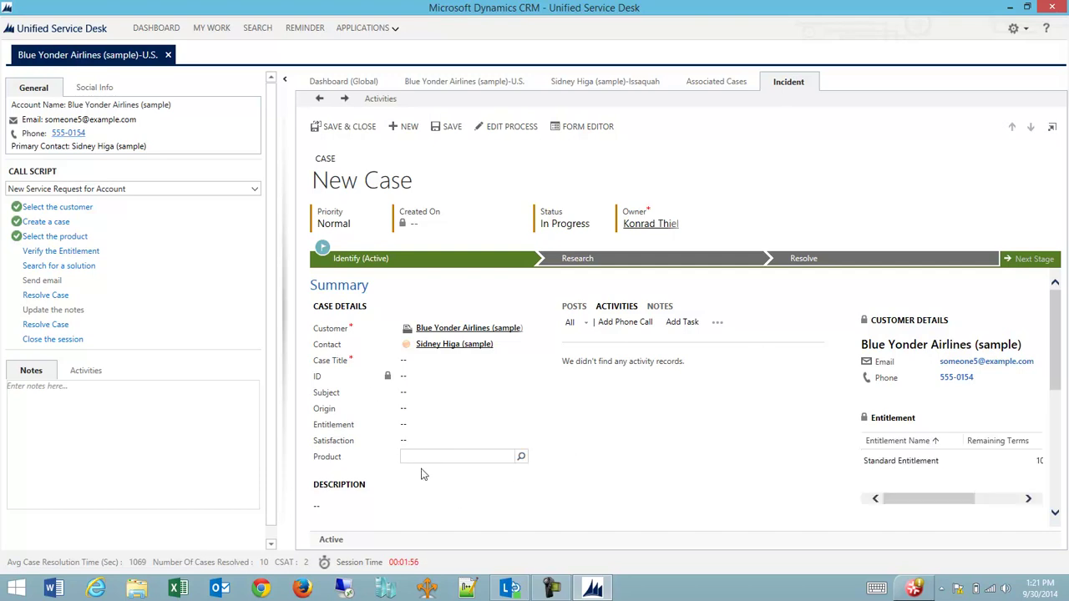
pyautogui.click(66, 236)
pyautogui.click(351, 463)
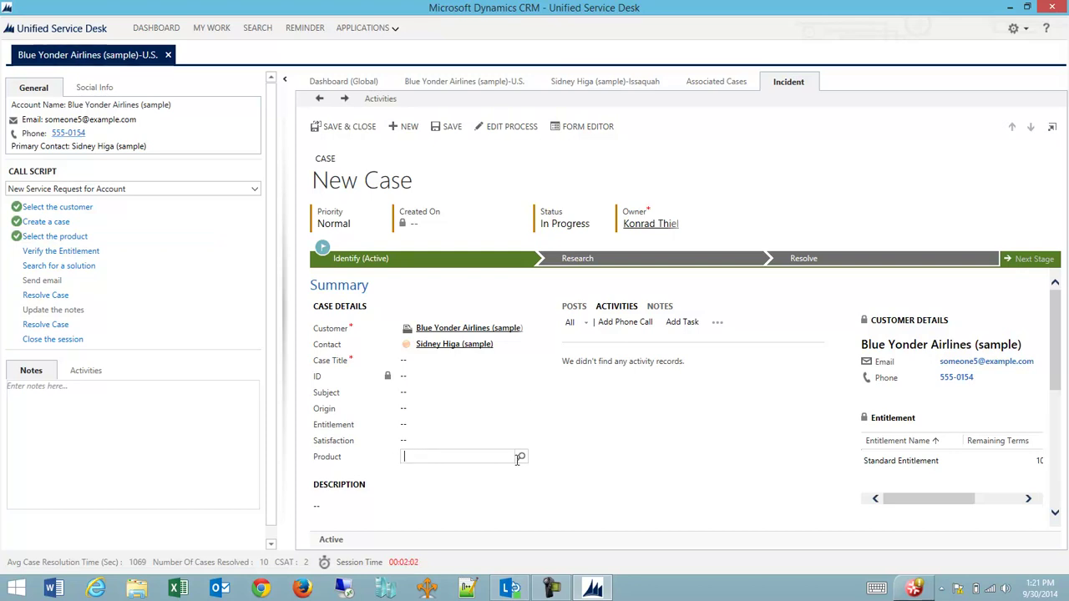
pyautogui.click(521, 460)
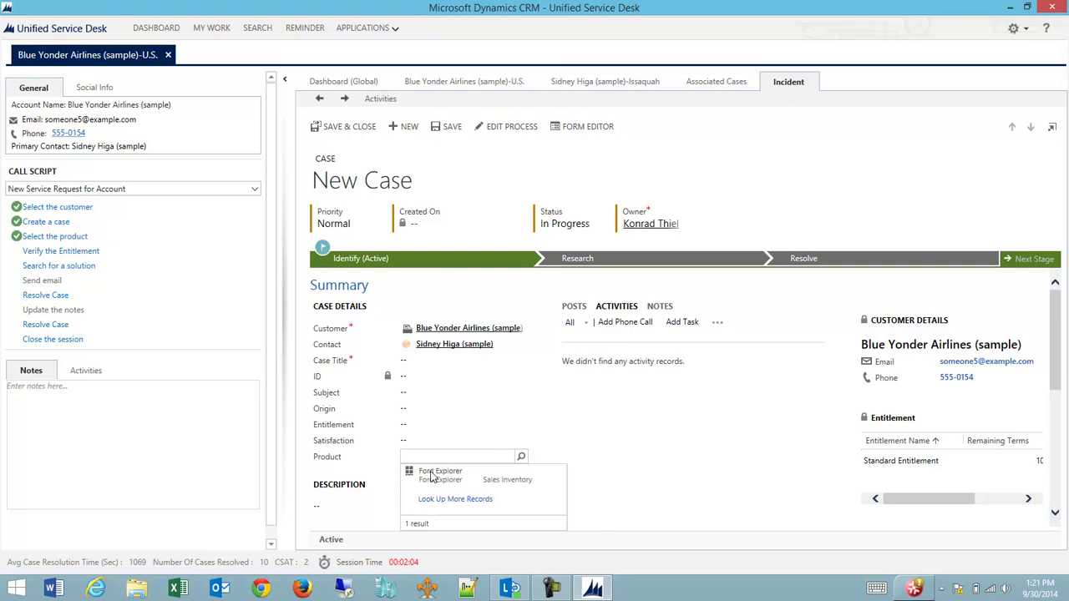
pyautogui.click(430, 474)
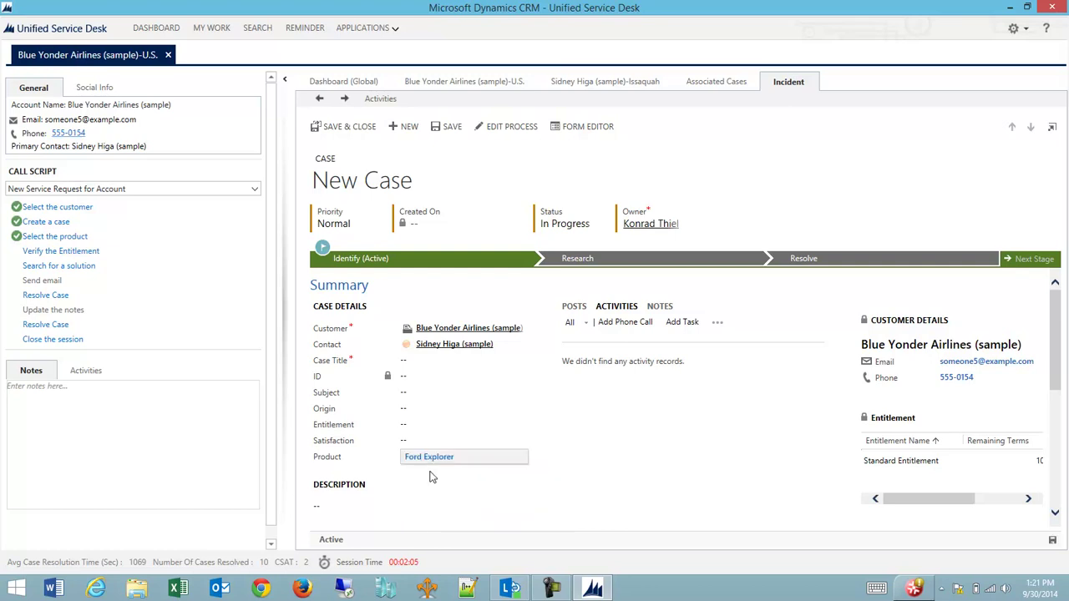
# Title the case "Issue With Explorer" and verify the entitlement by setting it to Standard Entitlement.
pyautogui.click(422, 360)
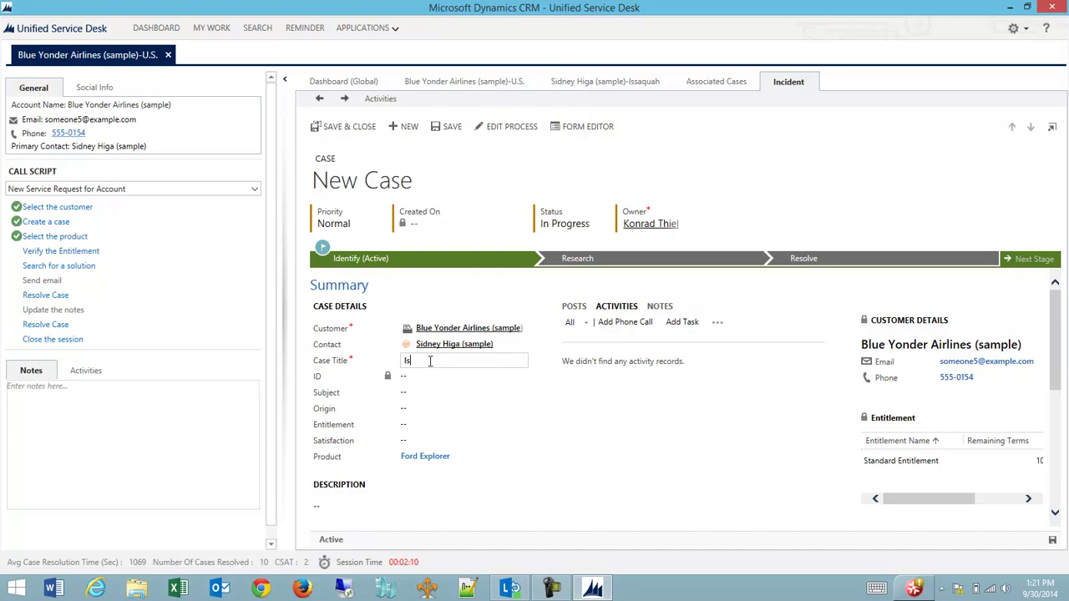
pyautogui.write('Issue With Explorer')
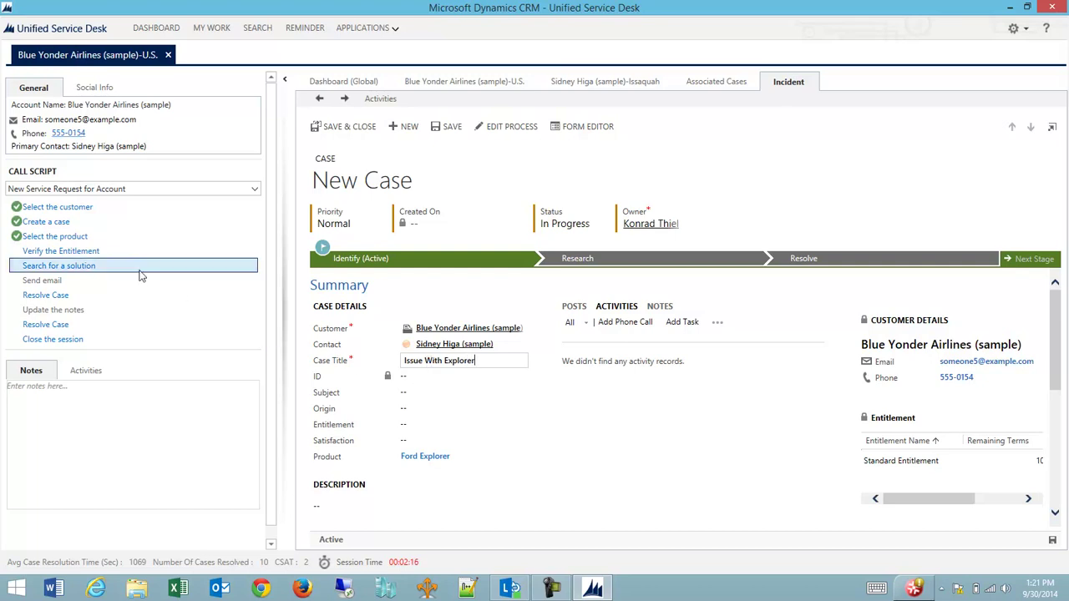
pyautogui.click(123, 251)
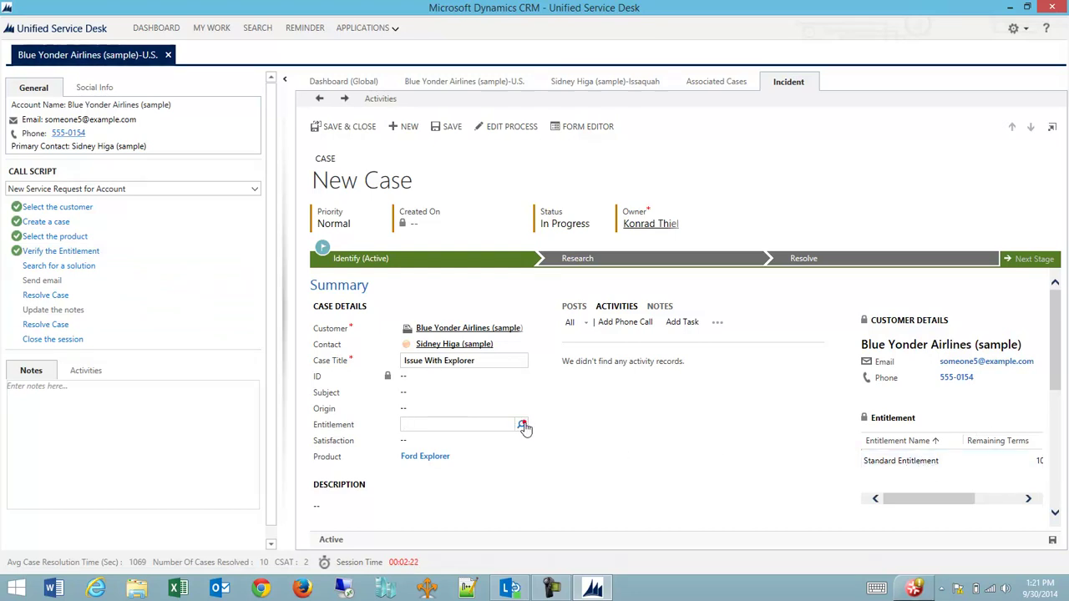
pyautogui.click(522, 426)
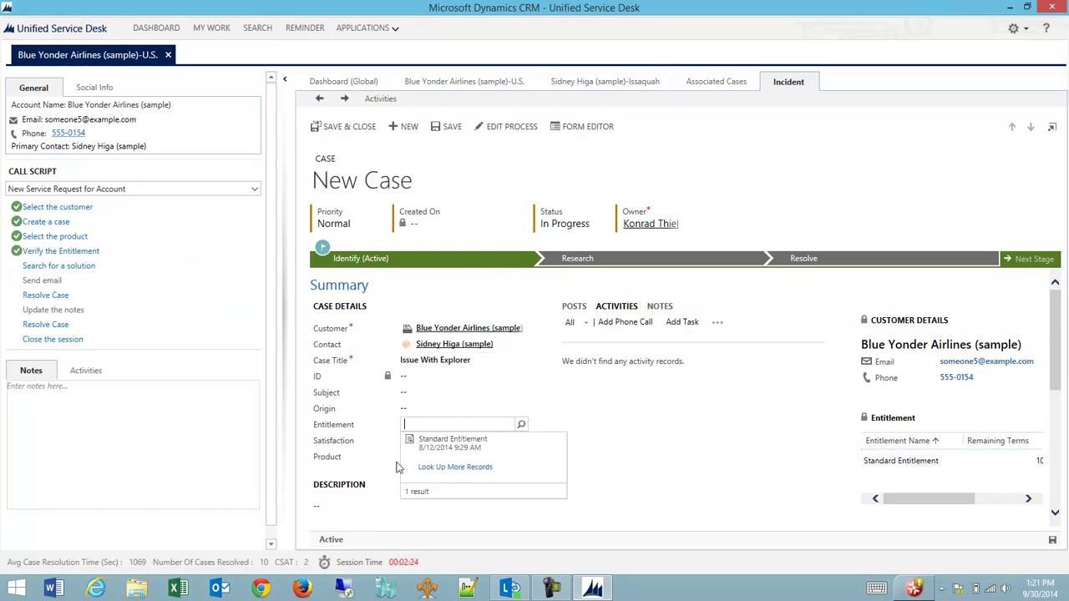
pyautogui.click(449, 440)
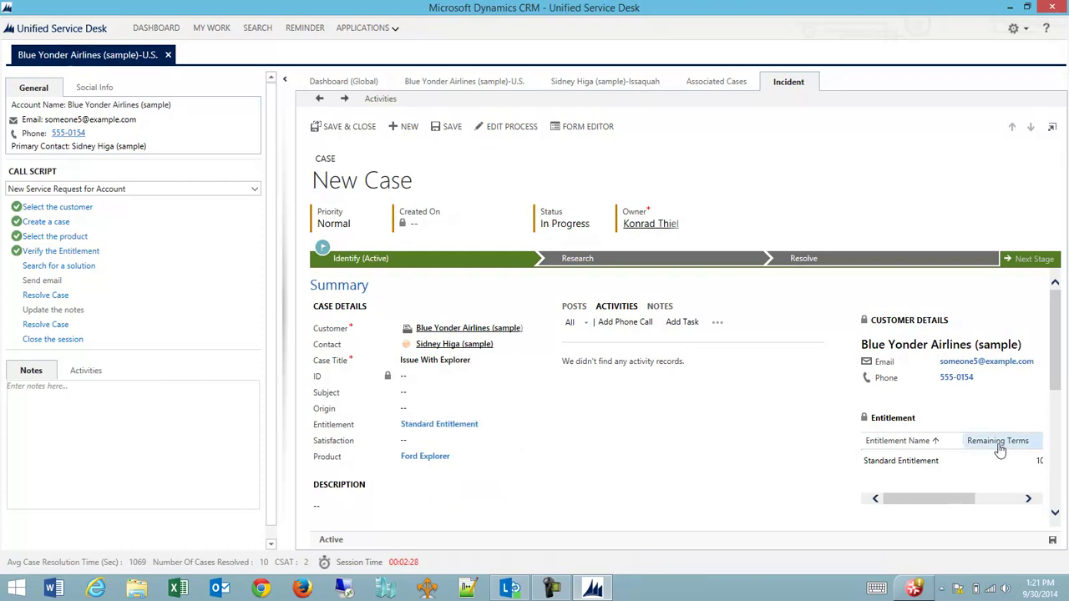
pyautogui.moveTo(969, 503); pyautogui.dragTo(911, 503)
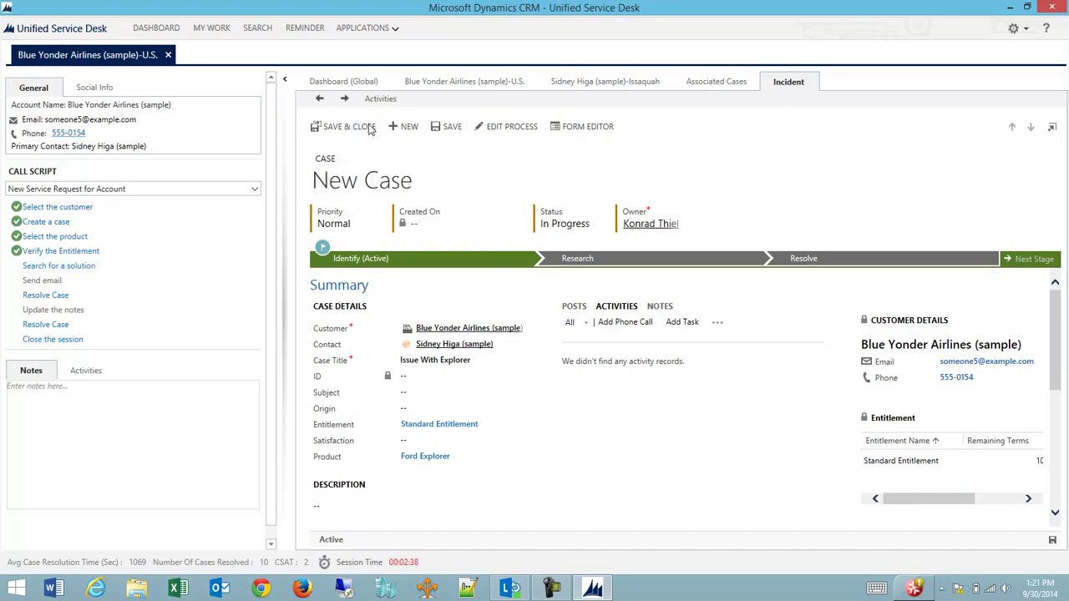
# Save the case and search for its solution using the script's KB article and Bing Search options.
pyautogui.click(445, 126)
pyautogui.click(121, 267)
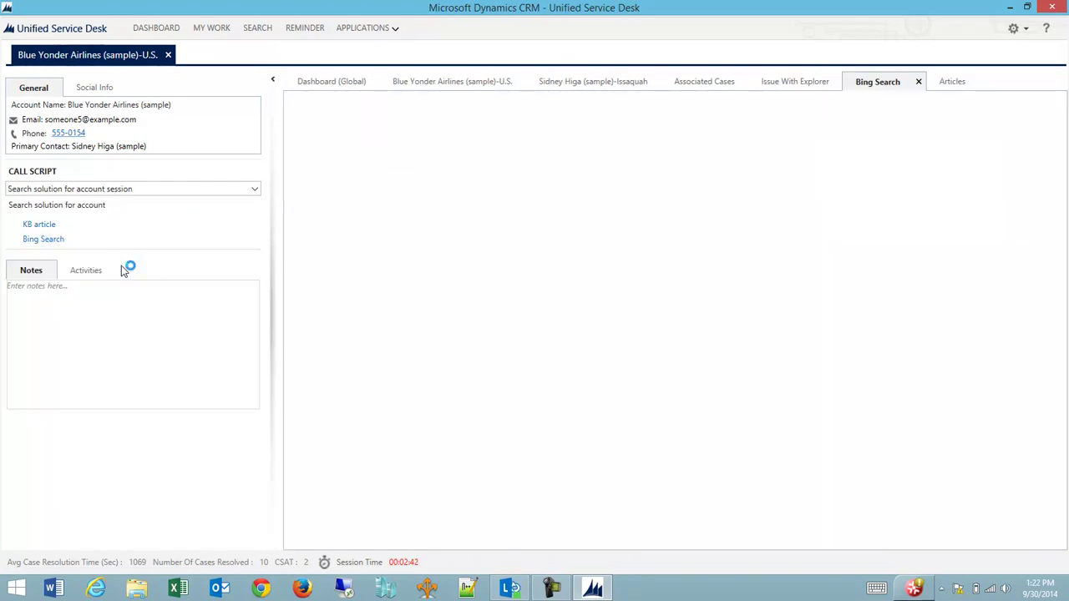
pyautogui.click(79, 226)
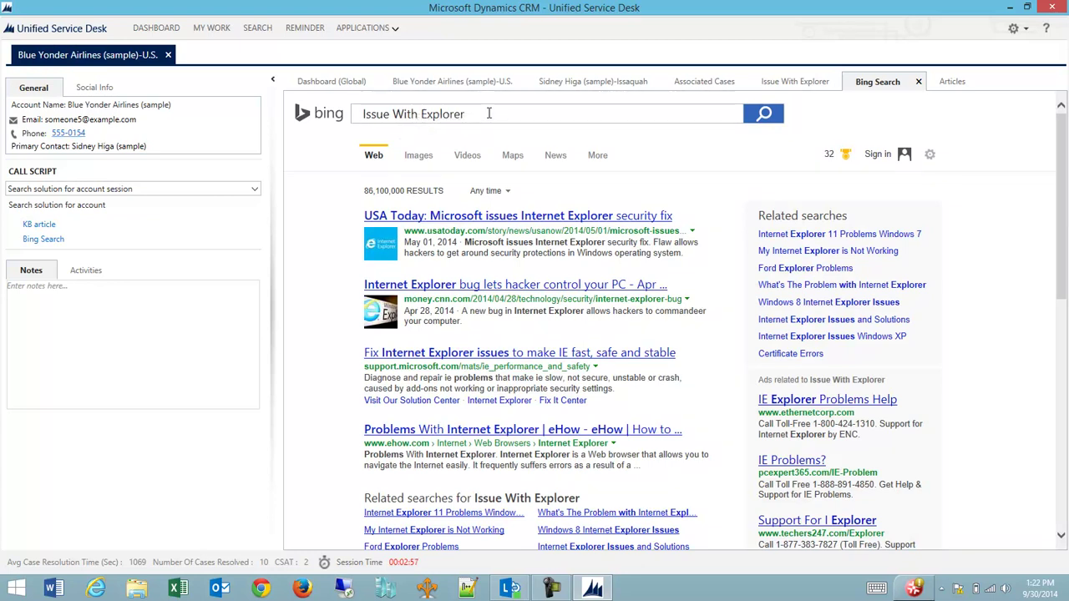
pyautogui.click(75, 242)
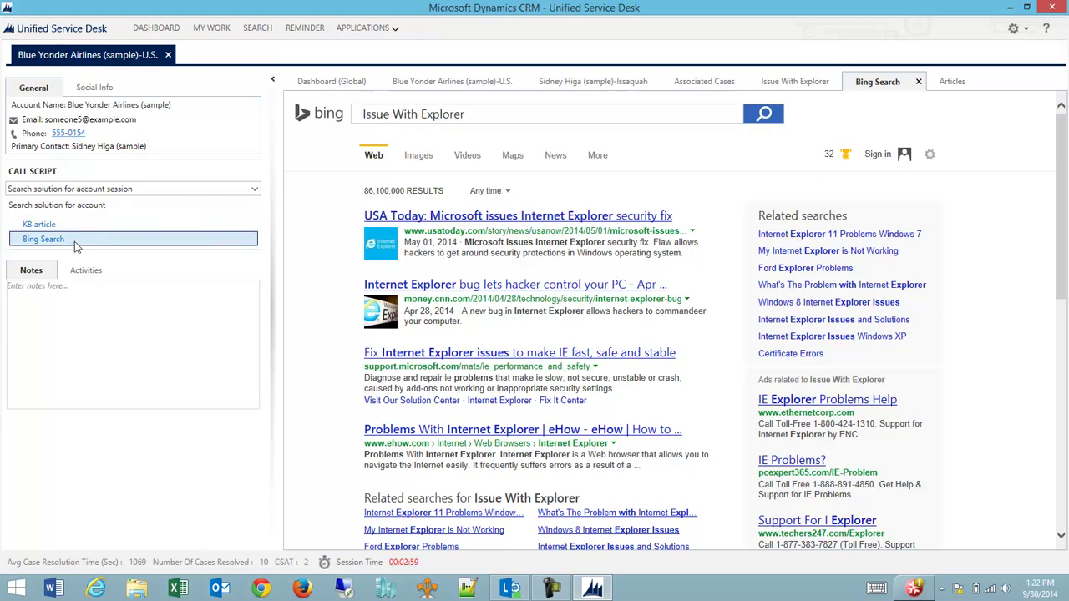
# Show the account's knowledge base articles in the All Articles view.
pyautogui.click(78, 228)
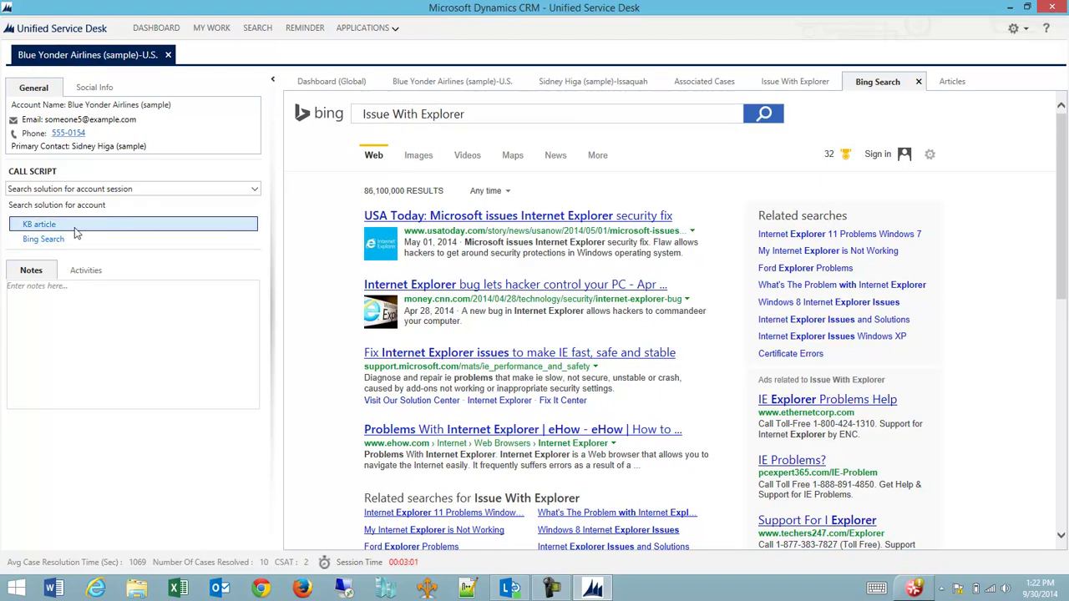
pyautogui.click(949, 84)
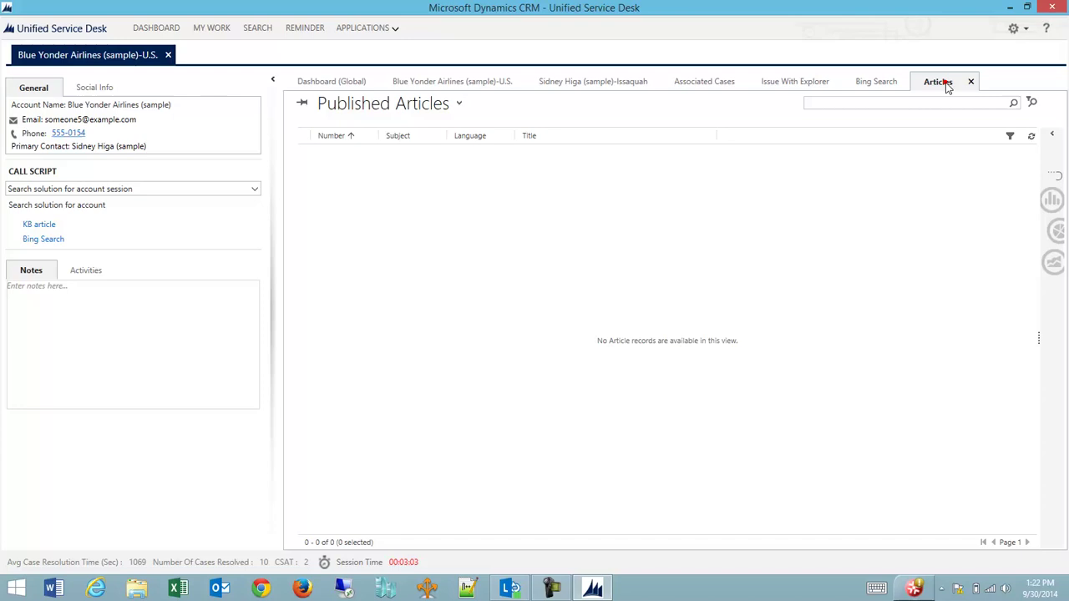
pyautogui.click(417, 106)
pyautogui.click(352, 141)
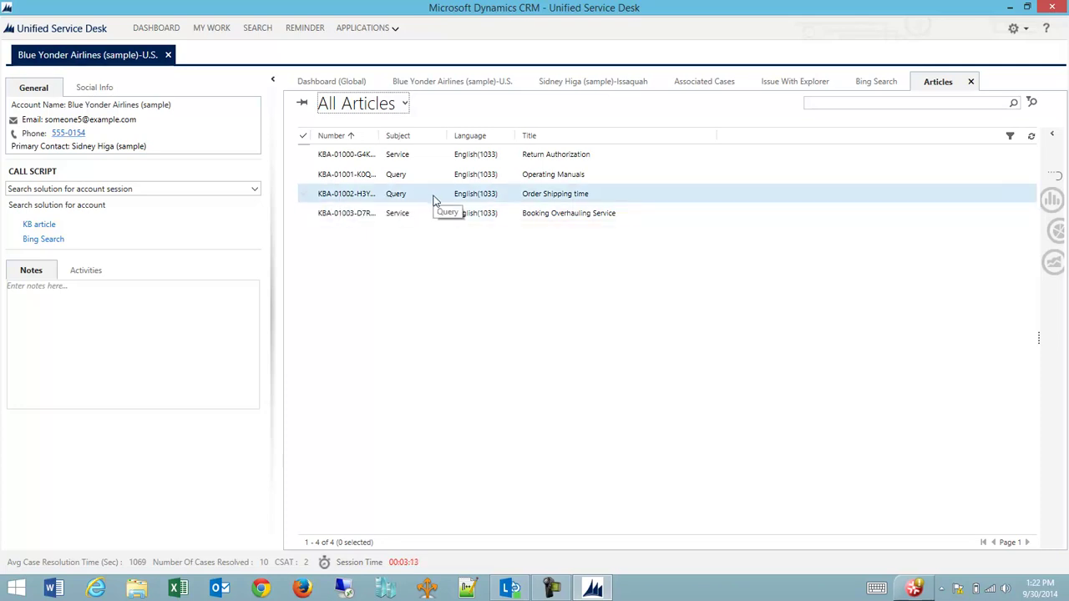
# Run the call script's KB article search again and open the Return Authorization article from the All Articles view.
pyautogui.click(31, 225)
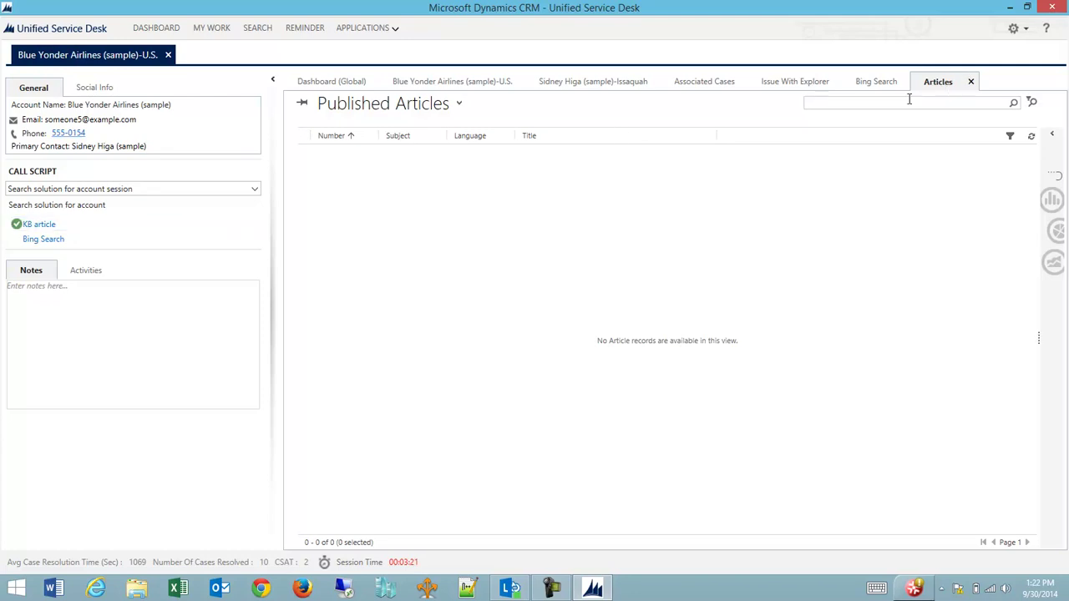
pyautogui.click(406, 105)
pyautogui.click(334, 140)
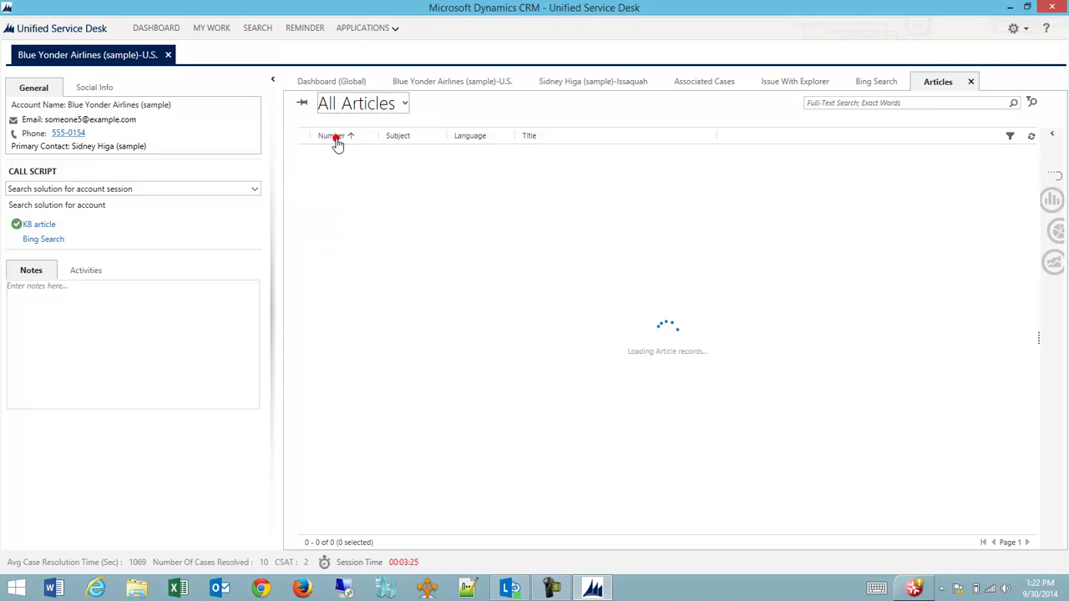
pyautogui.doubleClick(619, 155)
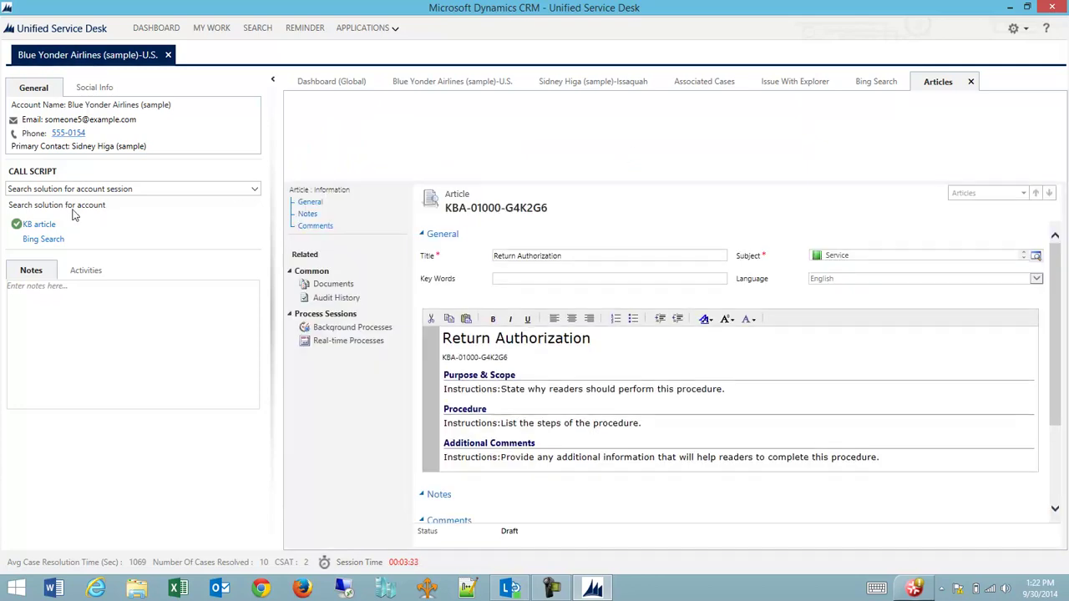
# Return to the New Service Request for Account call script and run its Resolve Case step.
pyautogui.click(92, 190)
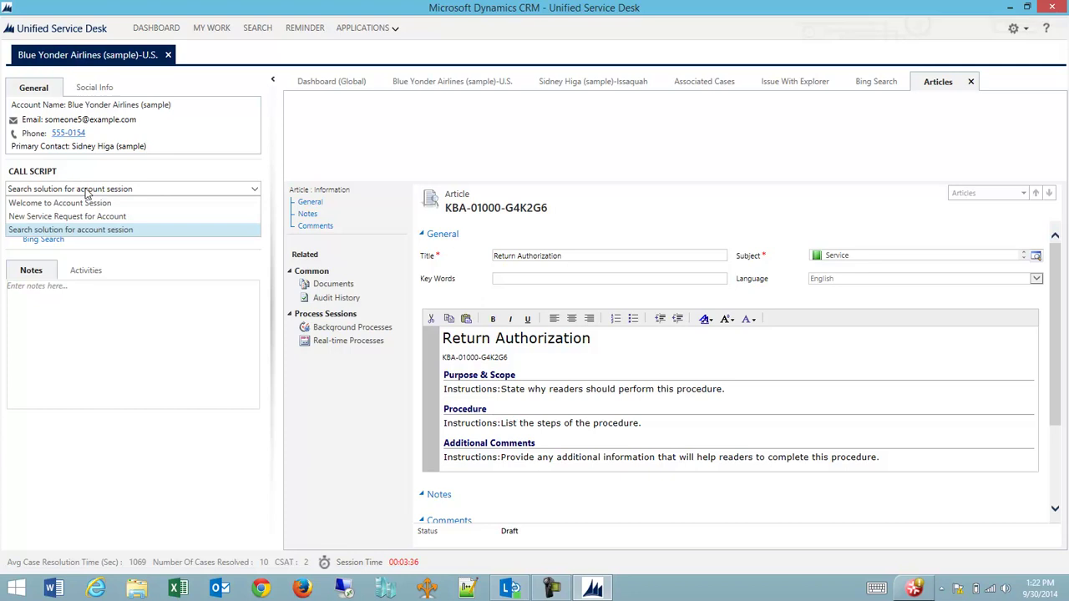
pyautogui.click(92, 190)
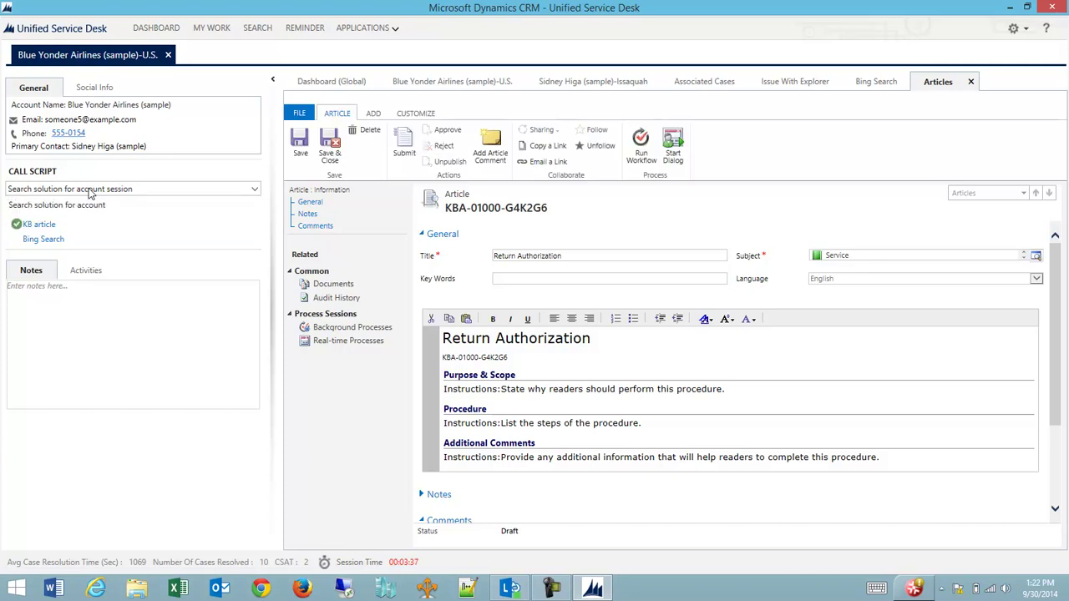
pyautogui.click(91, 191)
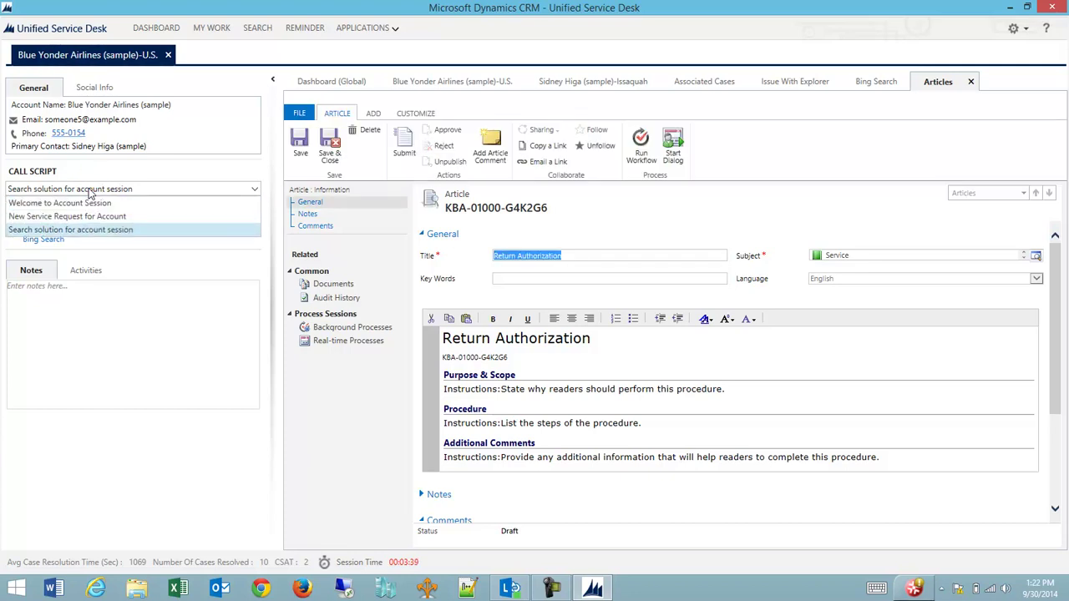
pyautogui.click(55, 218)
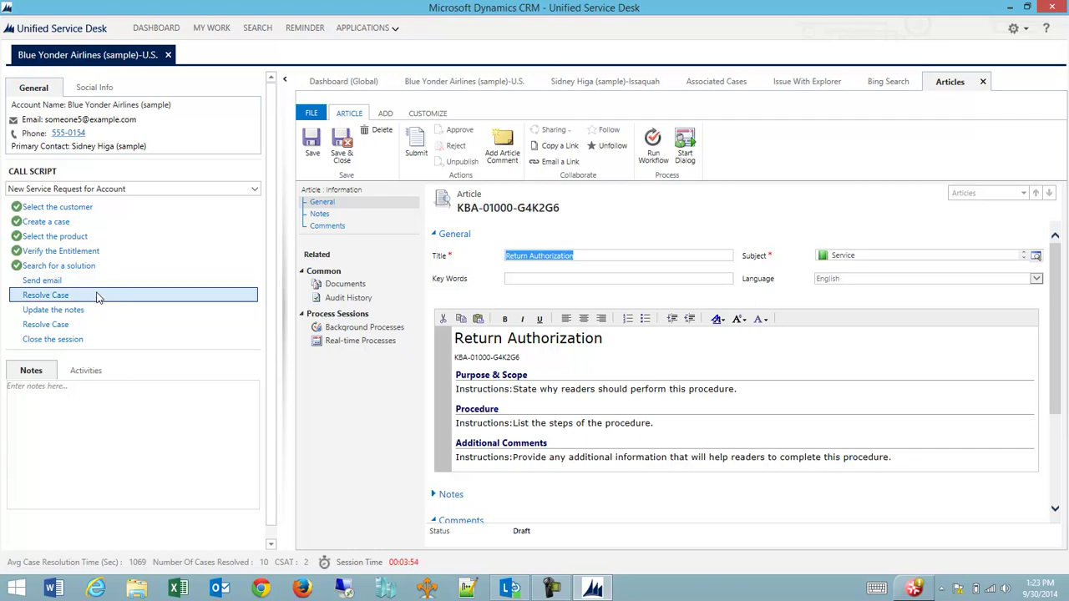
pyautogui.click(97, 296)
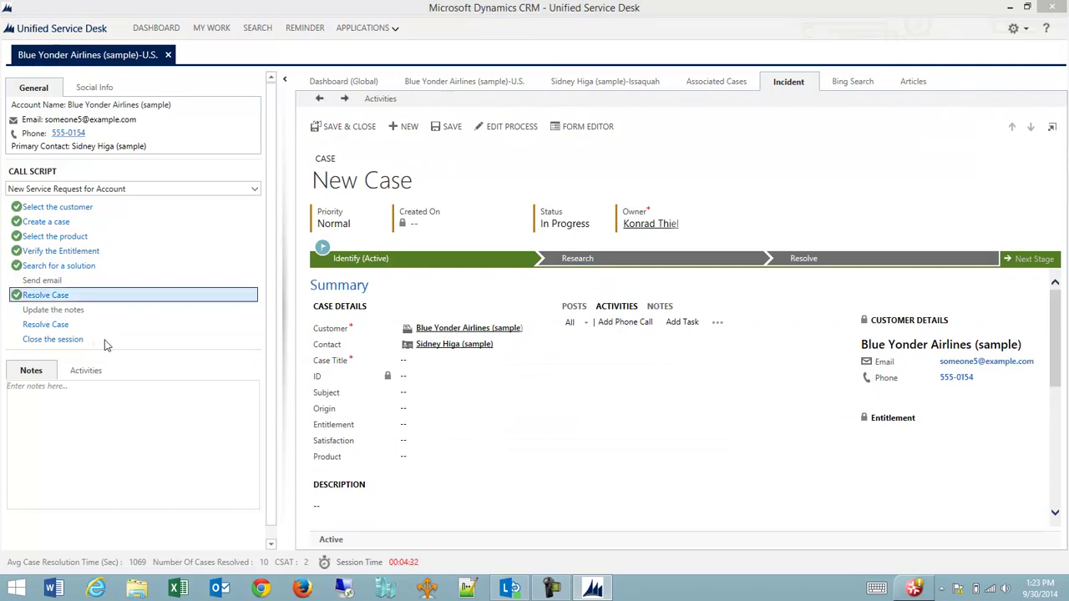
pyautogui.click(106, 341)
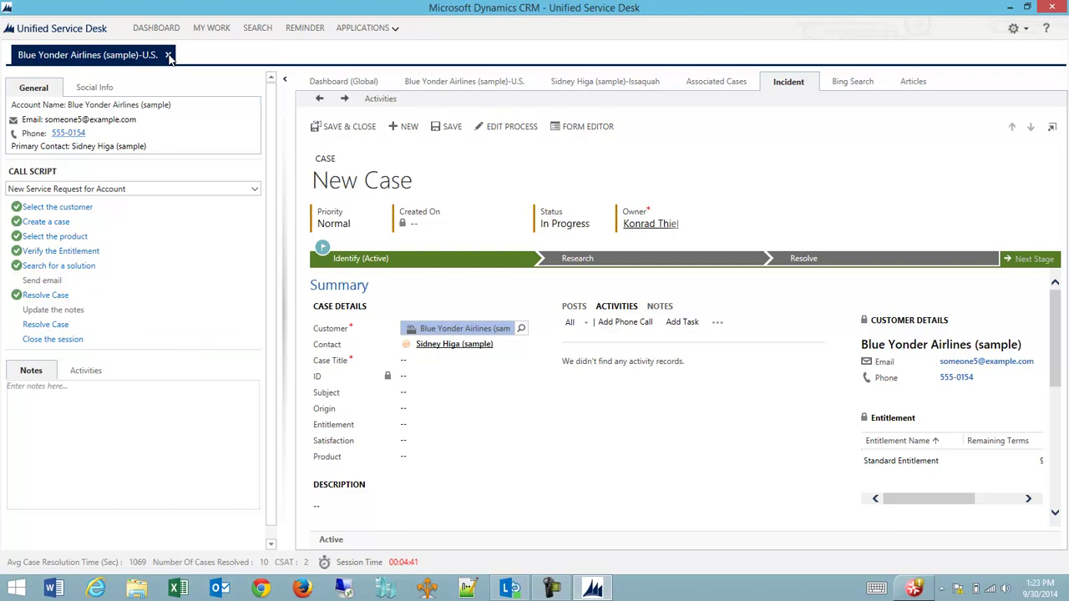
# Search the contacts and open a new session for the Alpine Ski House contact marked "Dialer".
pyautogui.click(256, 28)
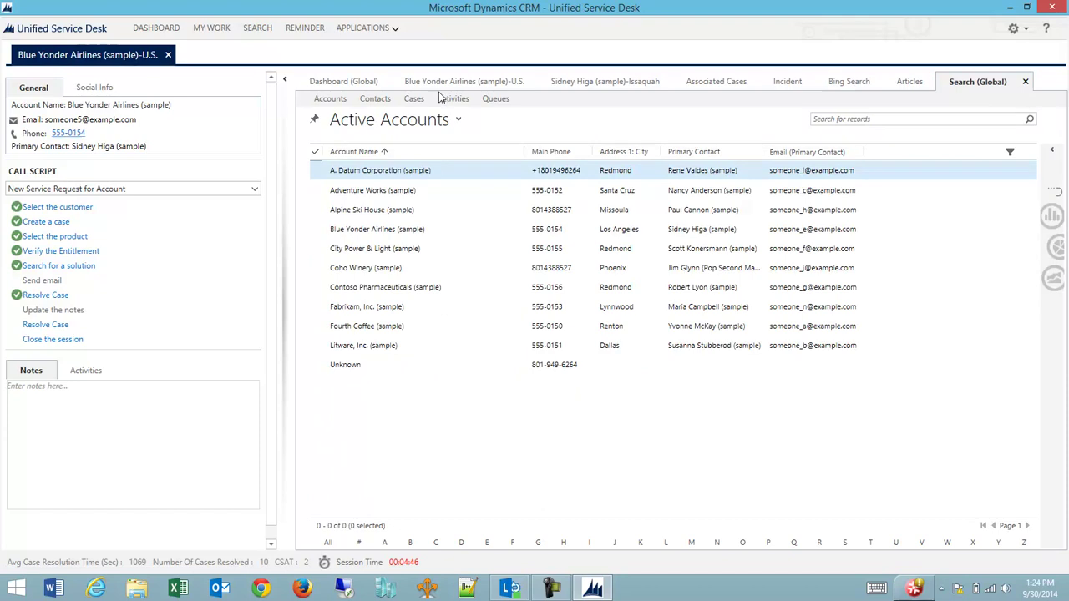
pyautogui.click(382, 100)
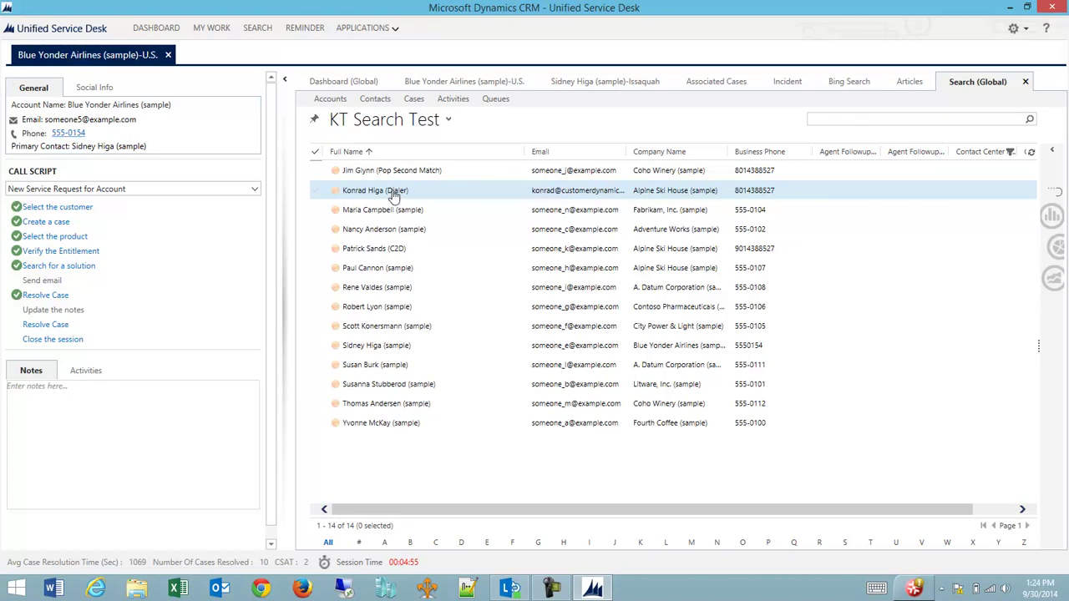
pyautogui.click(393, 192)
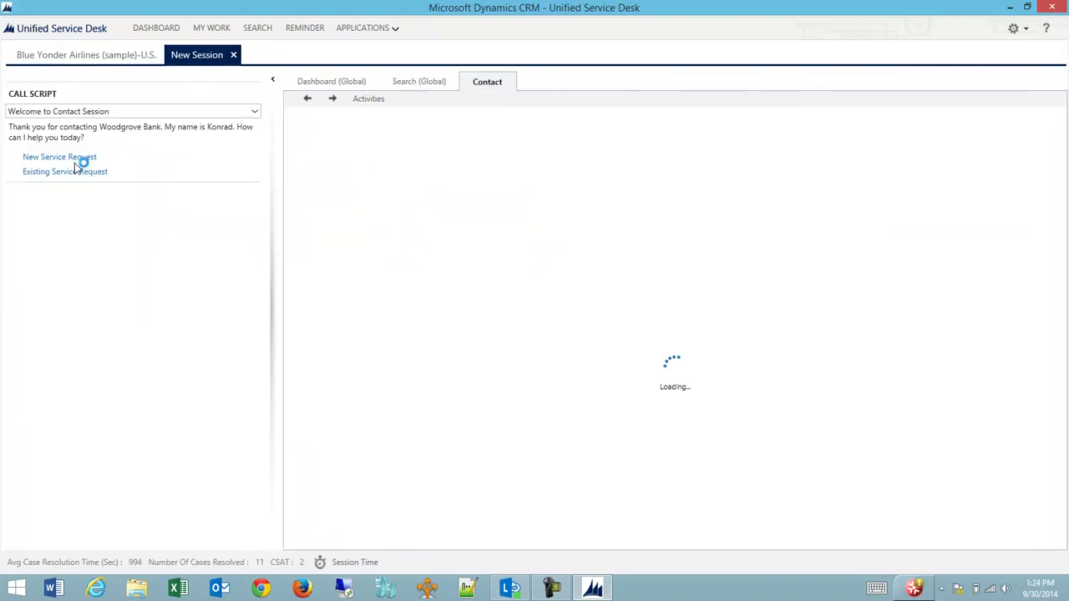
# Switch to the Blue Yonder Airlines session and back to the dialer contact's session.
pyautogui.click(97, 56)
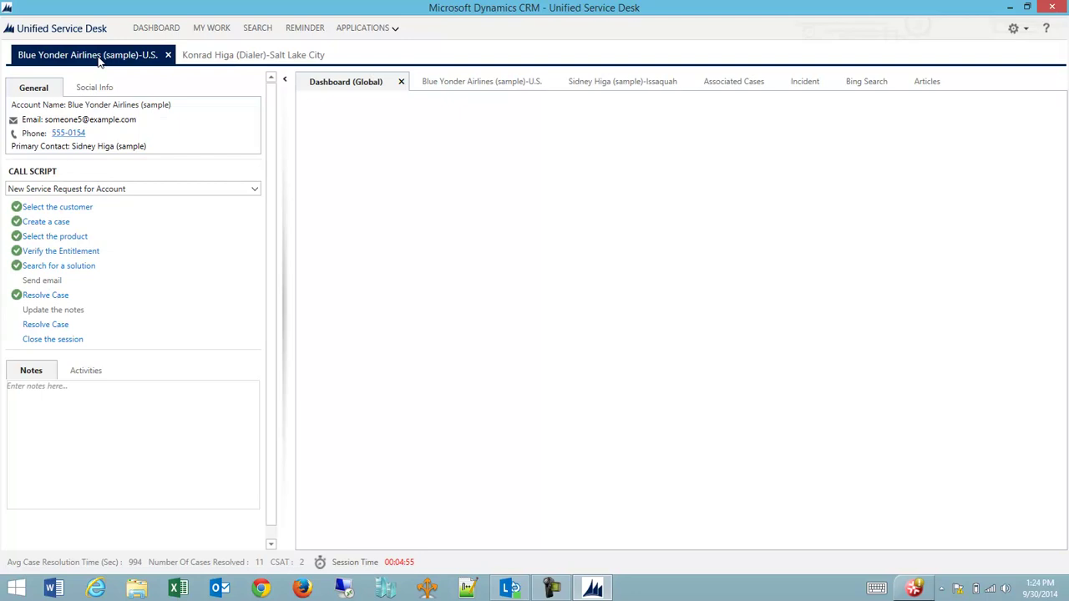
pyautogui.click(227, 60)
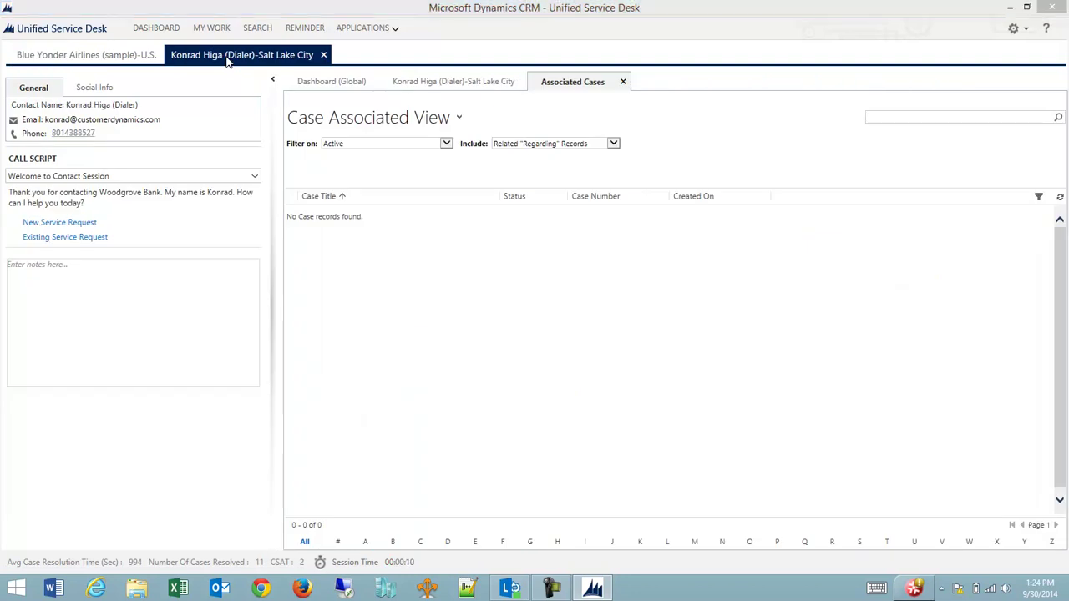
pyautogui.click(92, 327)
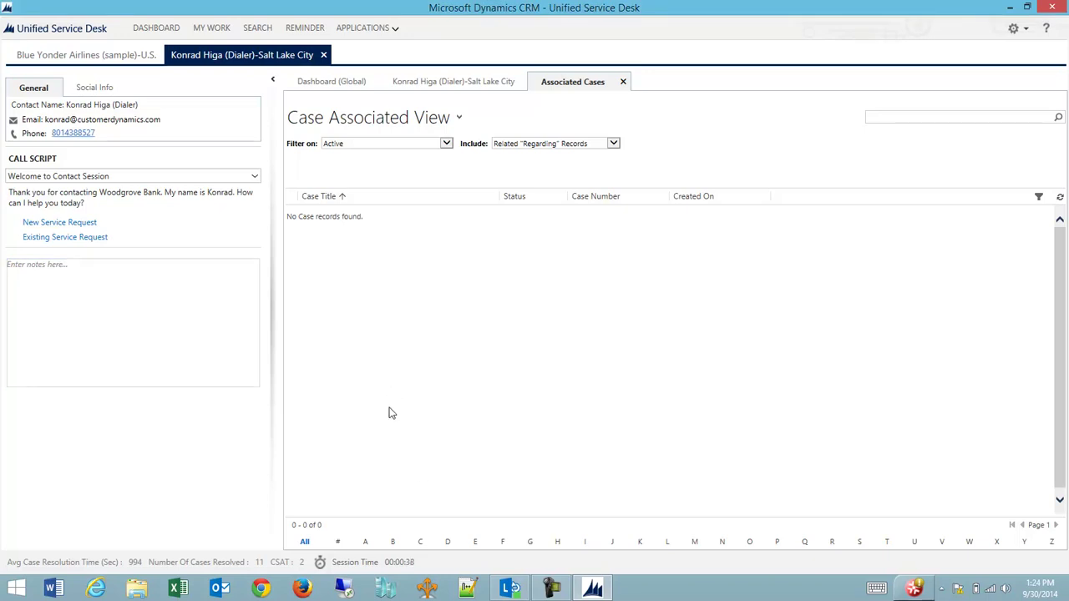
# Open a session for the A. Datum Corporation account from the search and locate the customer on the map.
pyautogui.click(262, 29)
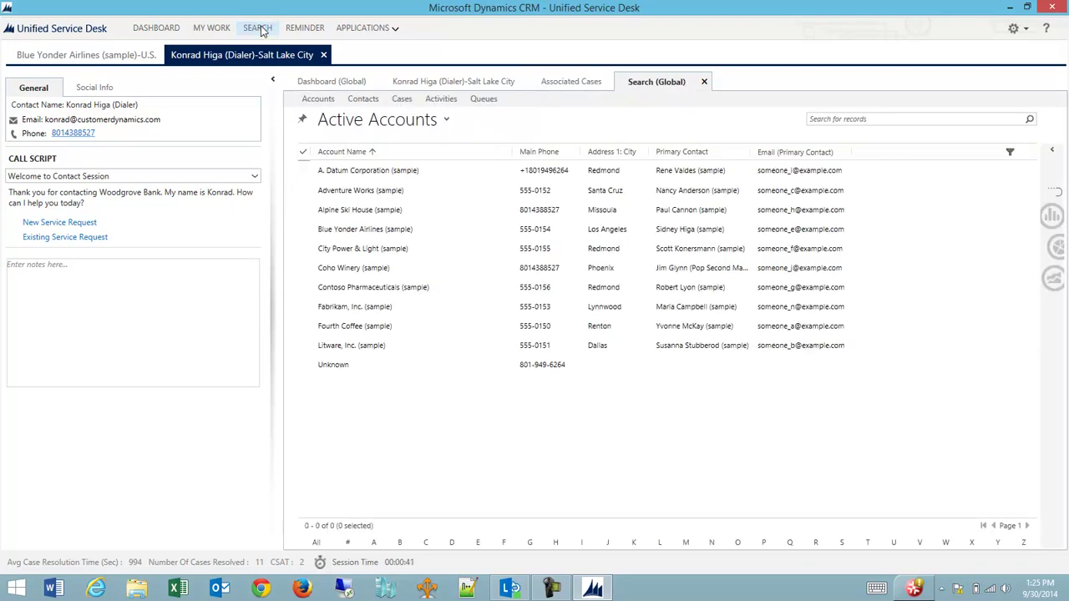
pyautogui.doubleClick(438, 173)
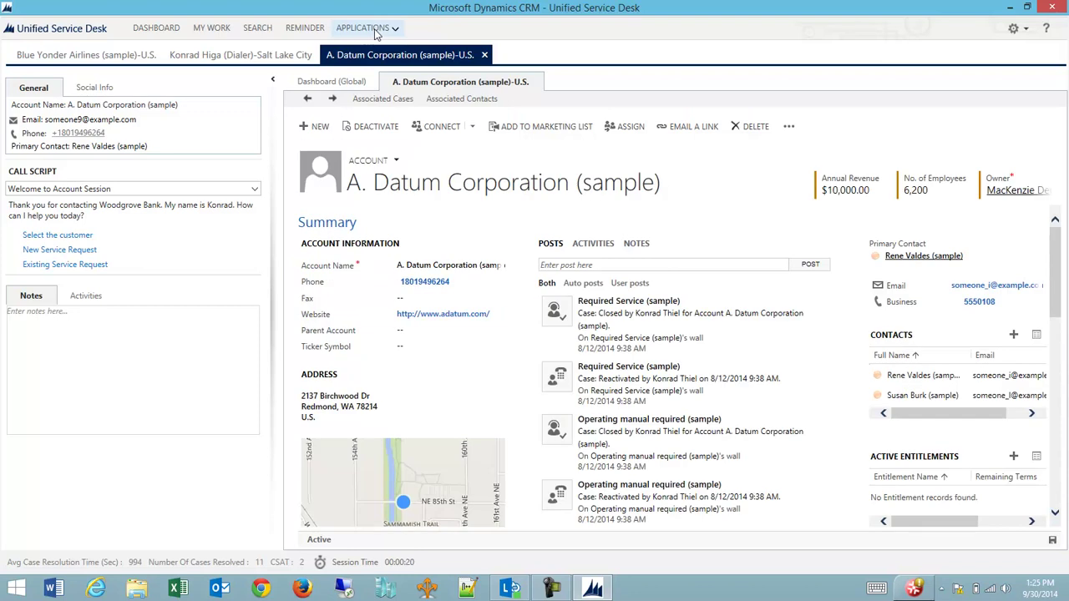
pyautogui.click(374, 32)
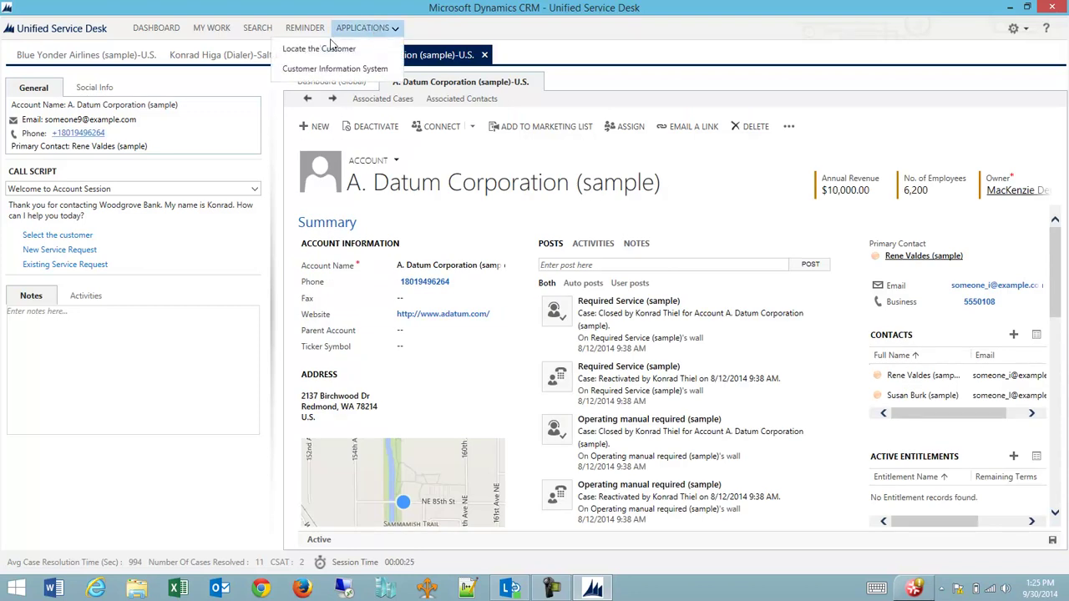
pyautogui.click(308, 52)
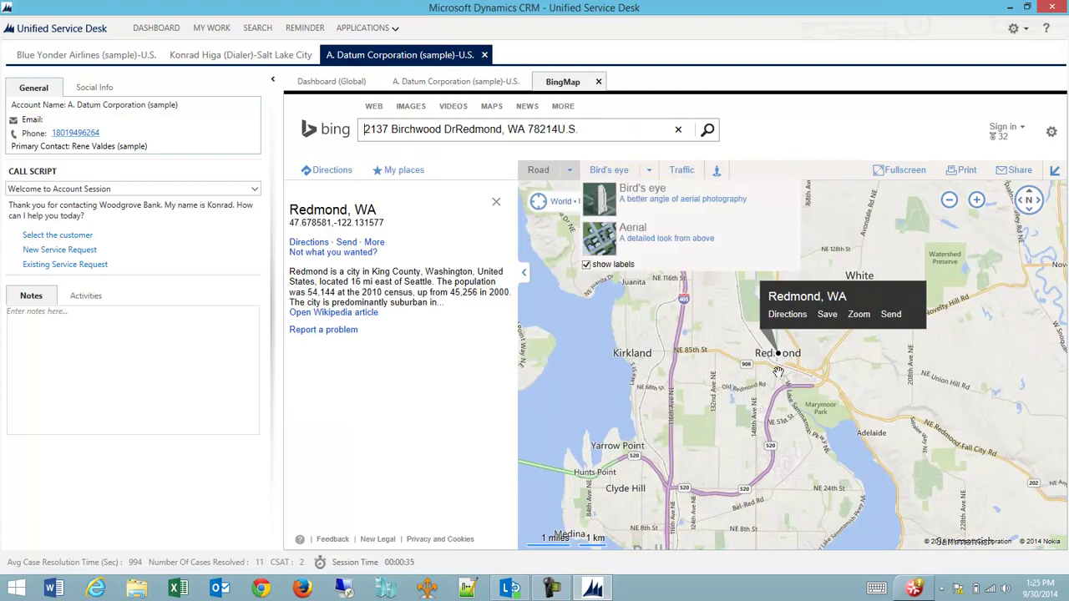
# Open the Customer Information System for A. Datum Corporation and examine its transaction list and Revenue by Category chart.
pyautogui.click(361, 29)
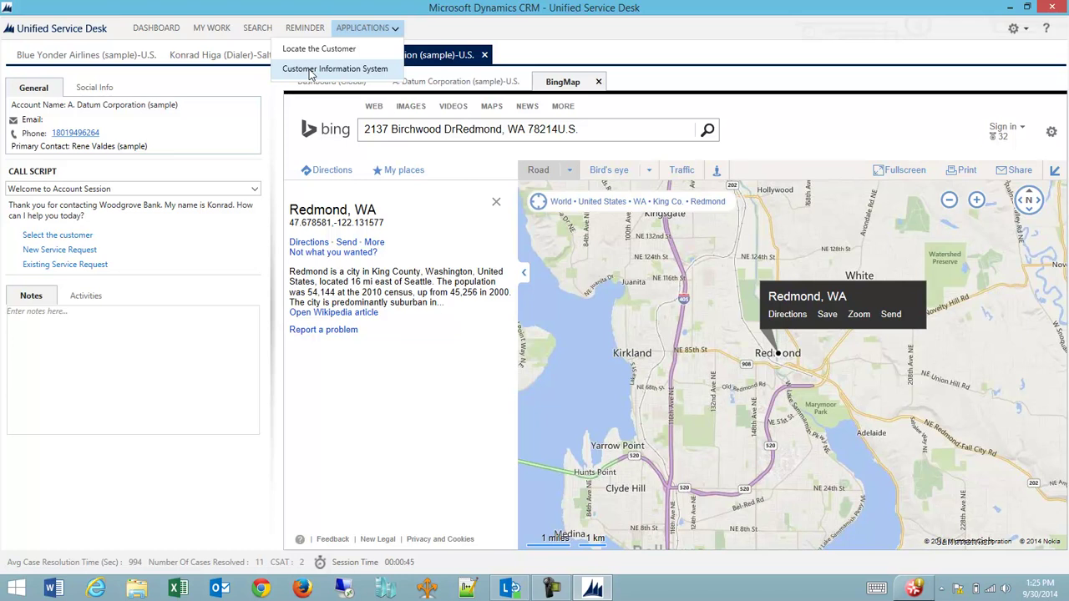
pyautogui.click(309, 70)
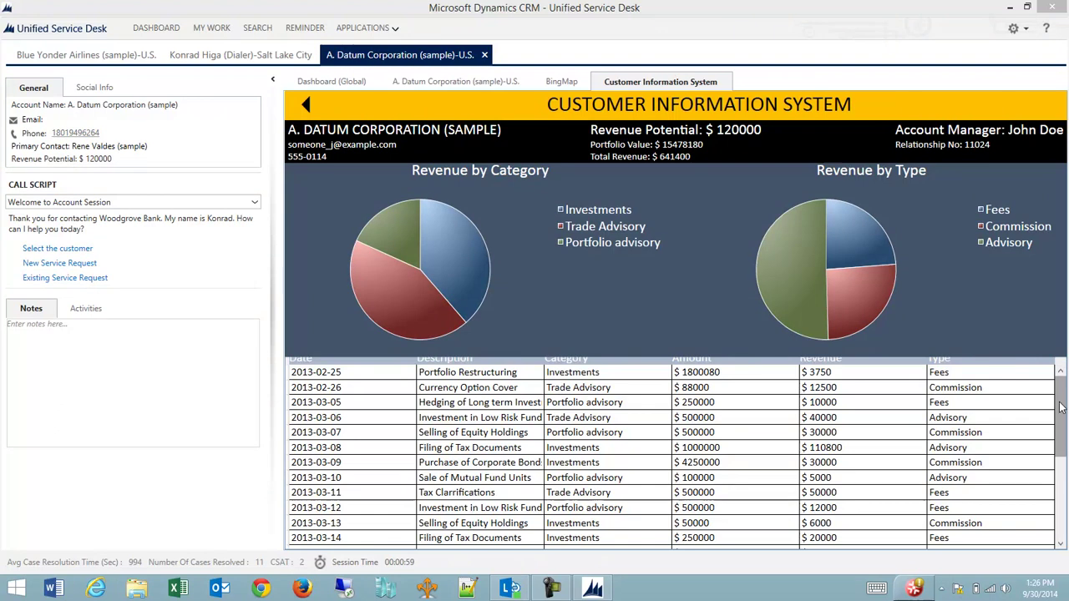
pyautogui.moveTo(1065, 383); pyautogui.dragTo(1062, 278)
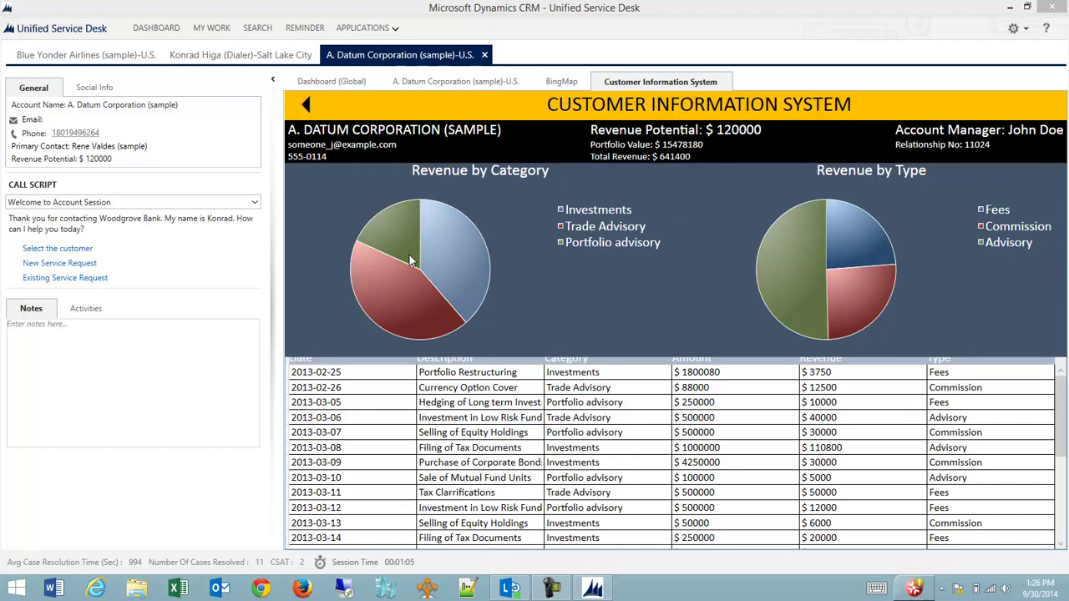
pyautogui.click(460, 256)
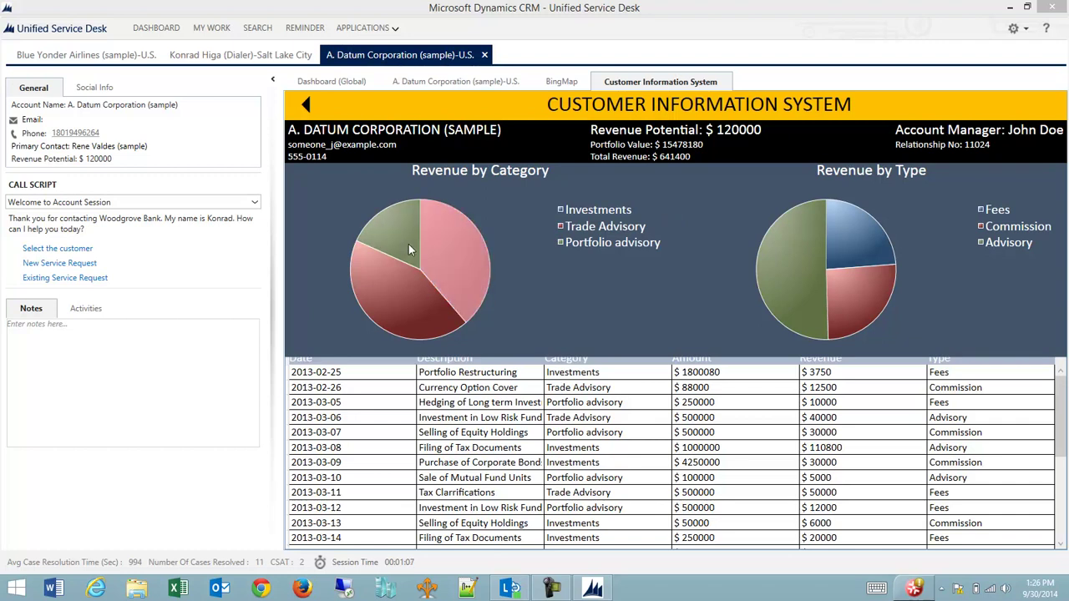
pyautogui.click(388, 234)
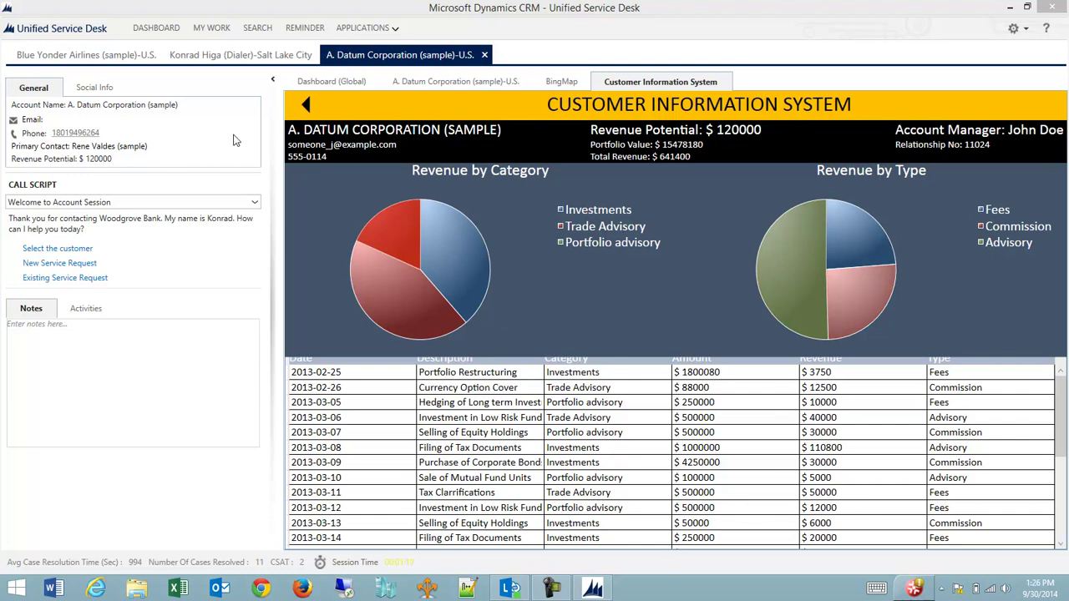
# Go back to the Customer Information System's search page and clear the search text.
pyautogui.click(308, 103)
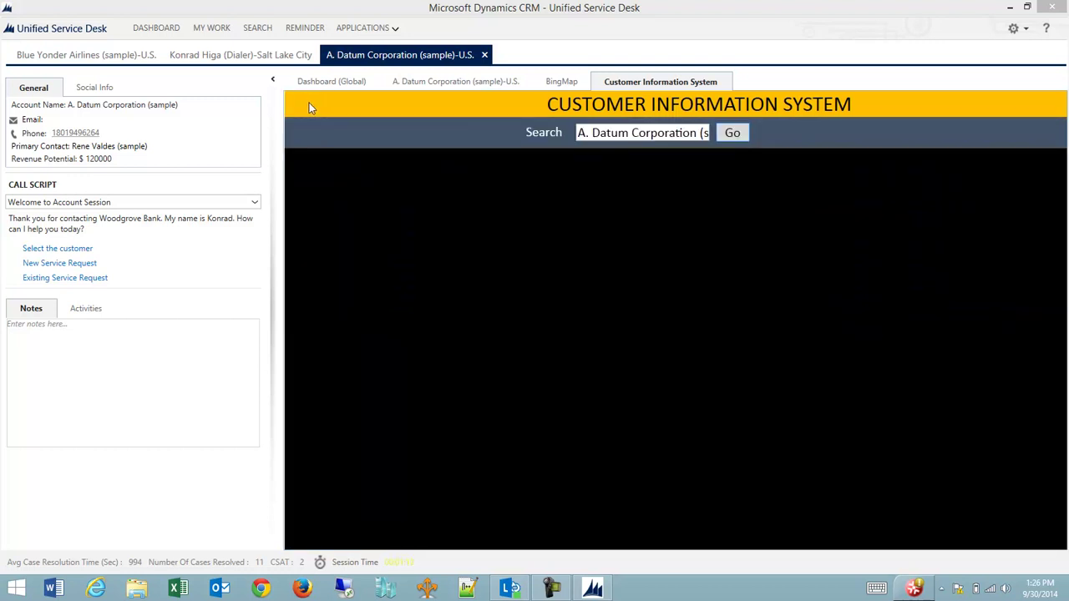
pyautogui.moveTo(582, 131); pyautogui.dragTo(942, 143)
pyautogui.press('BackSpace')
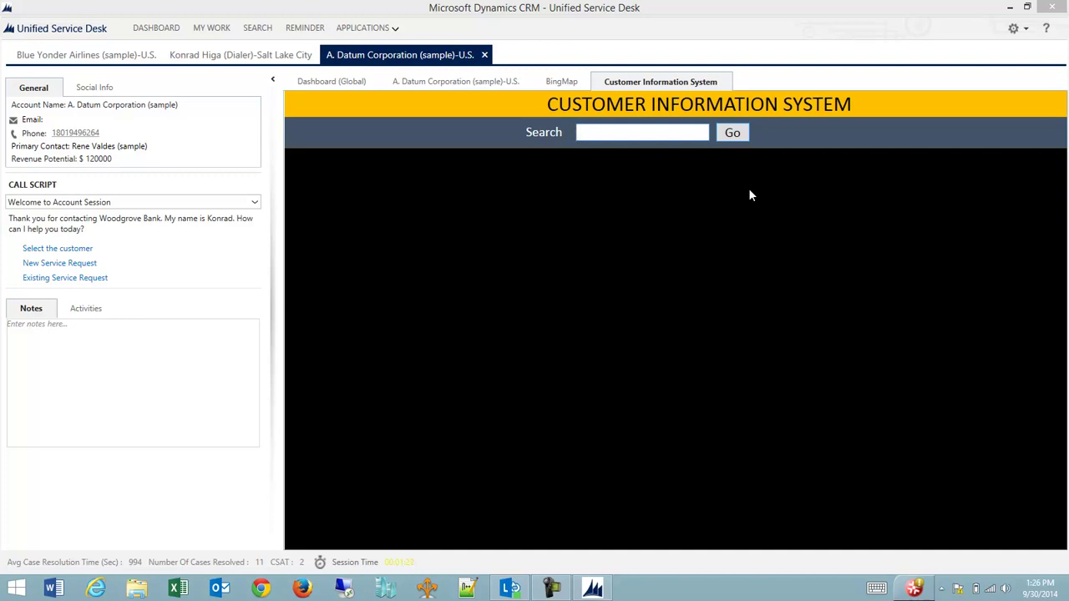
# Switch between the Blue Yonder Airlines and A. Datum Corporation sessions, ending on Blue Yonder Airlines.
pyautogui.click(120, 57)
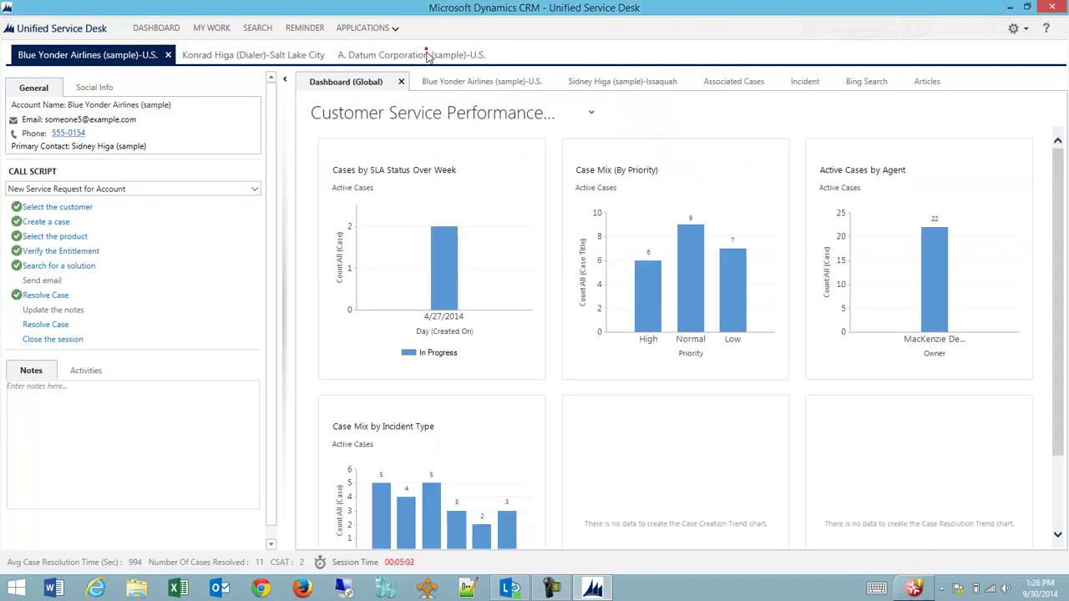
pyautogui.click(428, 55)
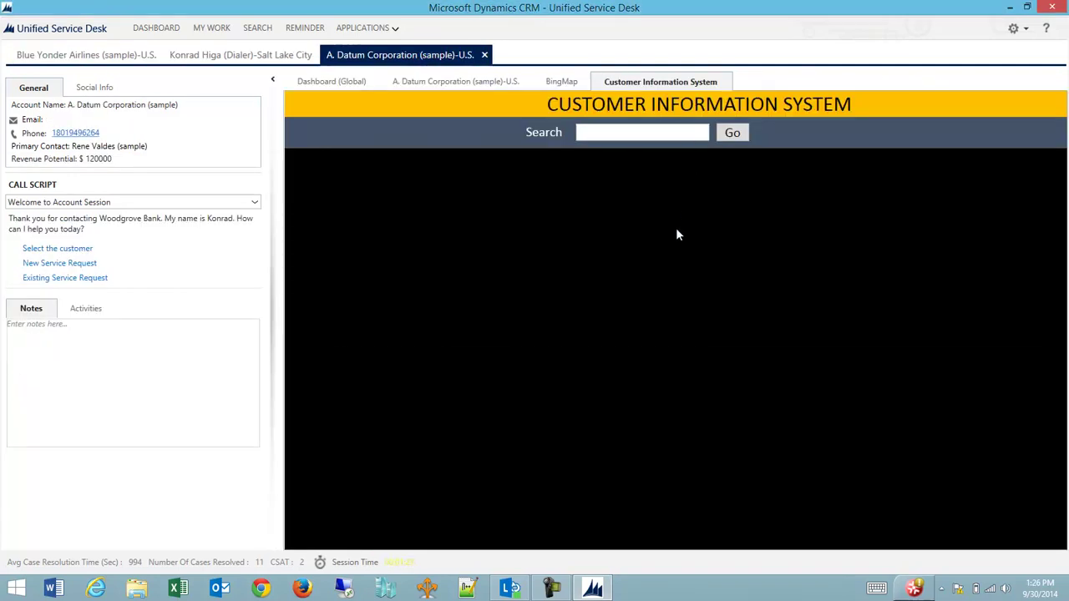
pyautogui.click(86, 56)
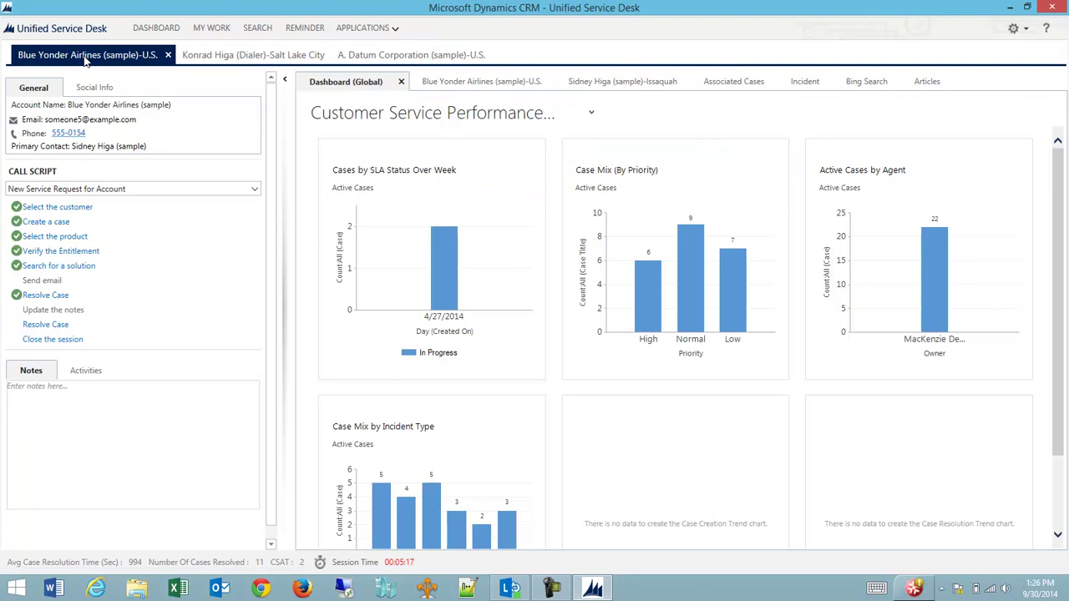